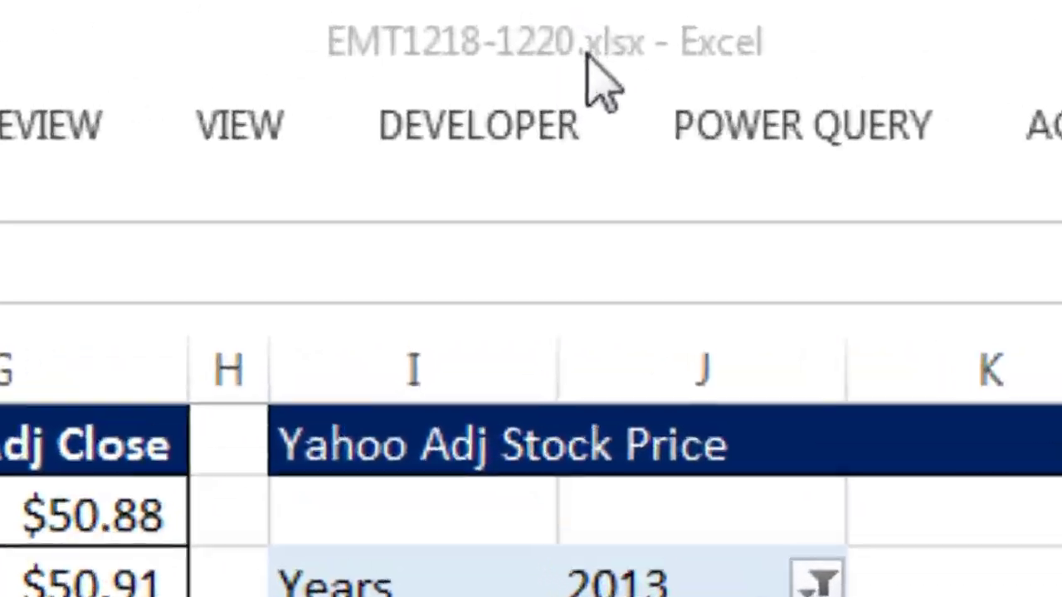
Turn on filtering for the stock price data set on sheet 1219
left_click(580, 24)
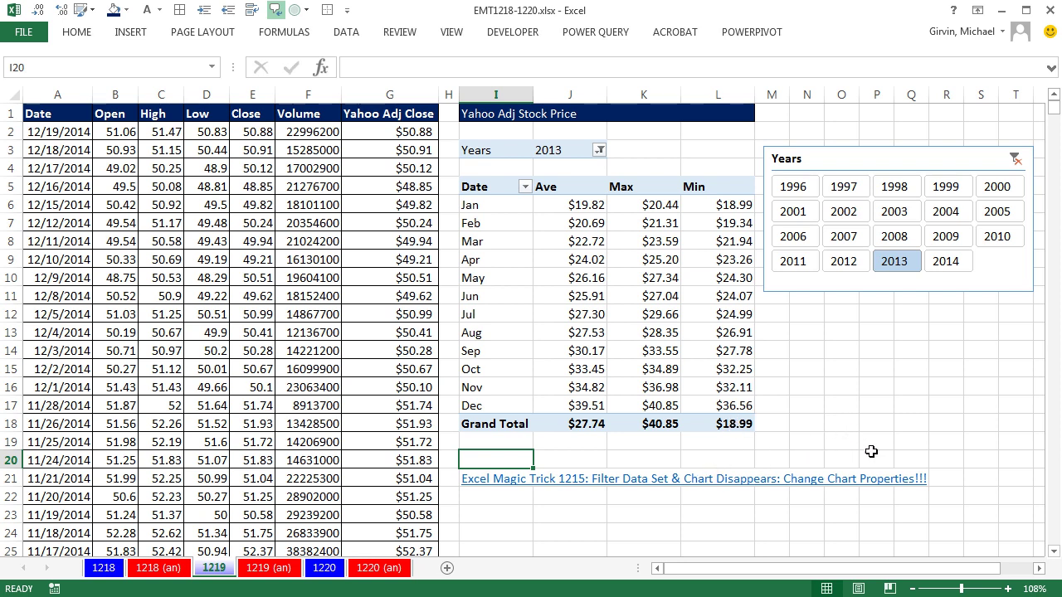
left_click(592, 217)
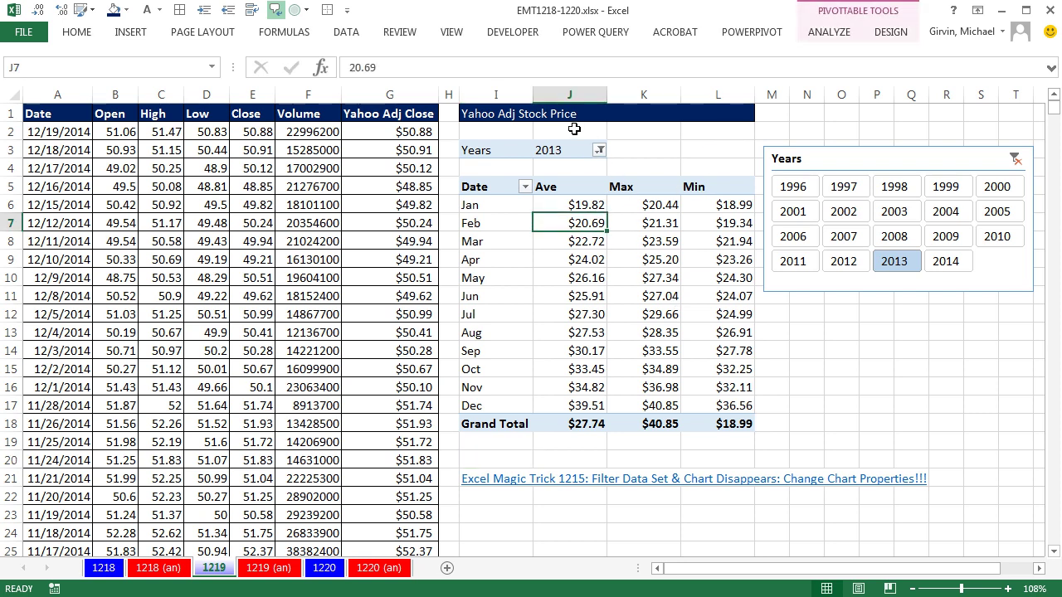
left_click(215, 131)
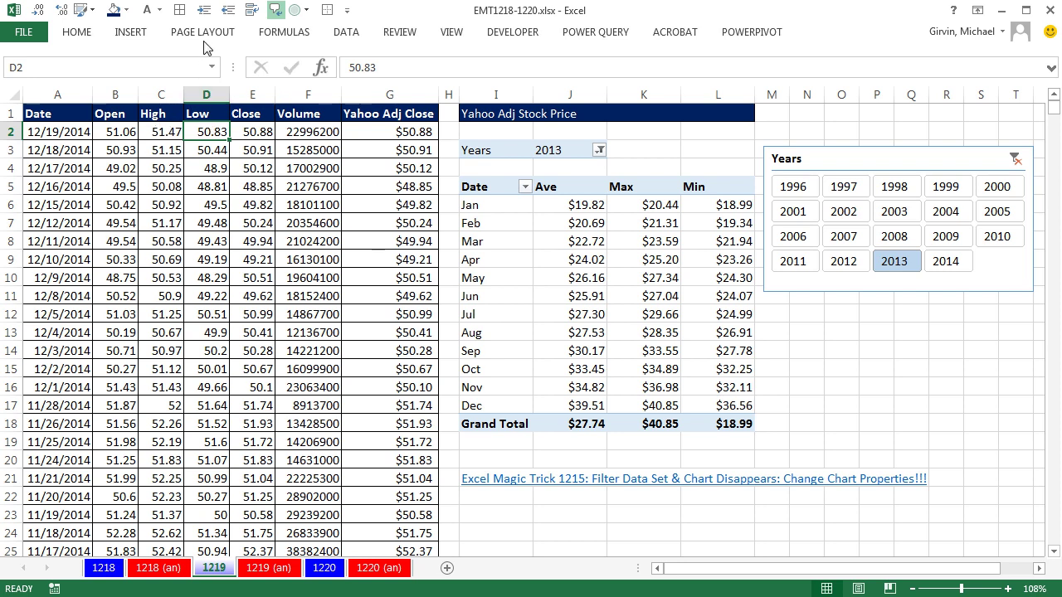
left_click(347, 32)
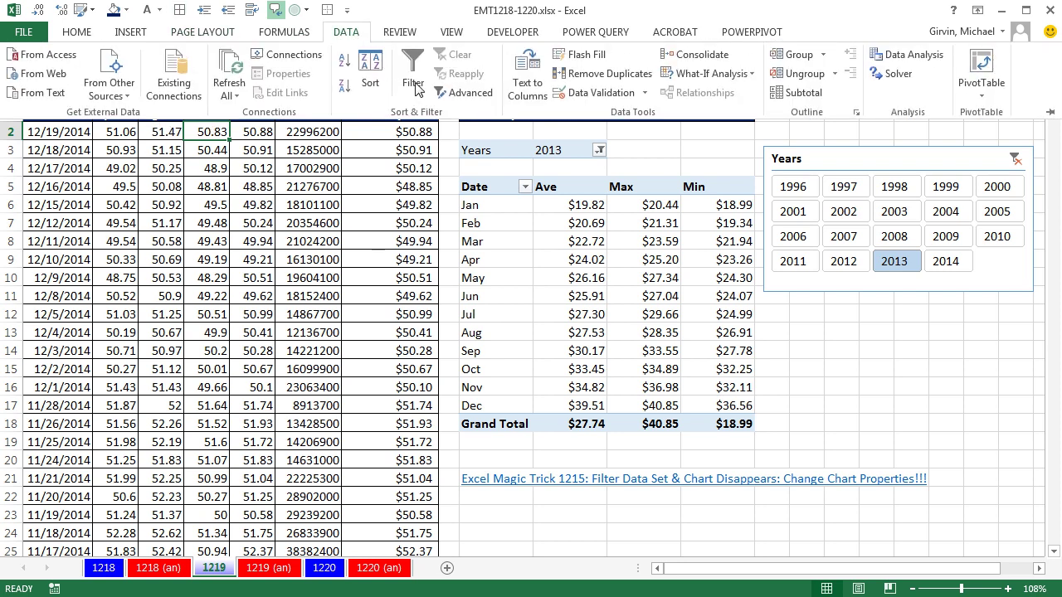
key("ctrl+shift+l")
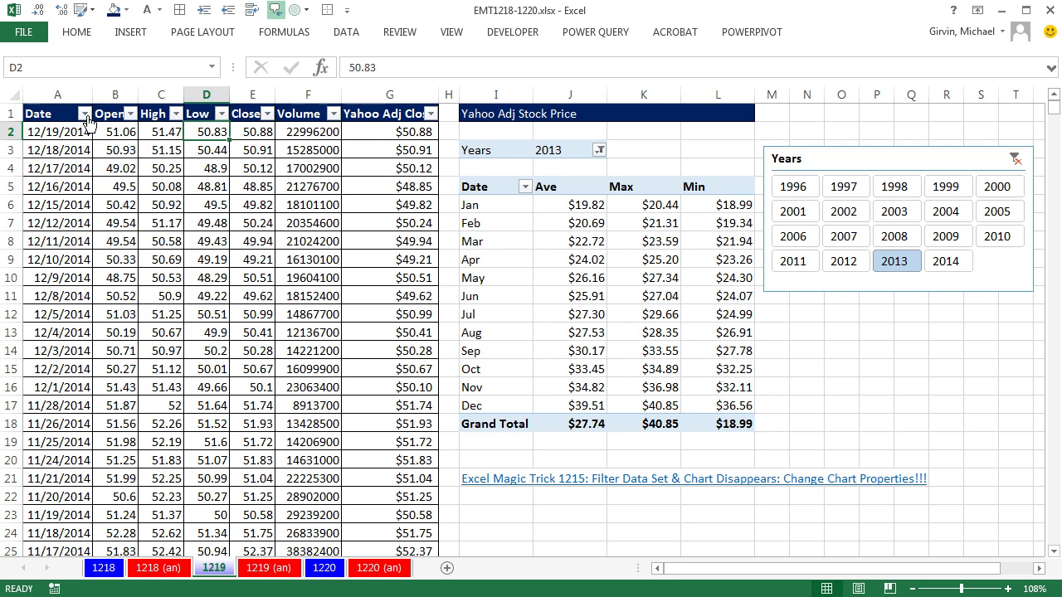
Insert a blank column before the Date column and widen it
left_click(86, 118)
left_click(56, 93)
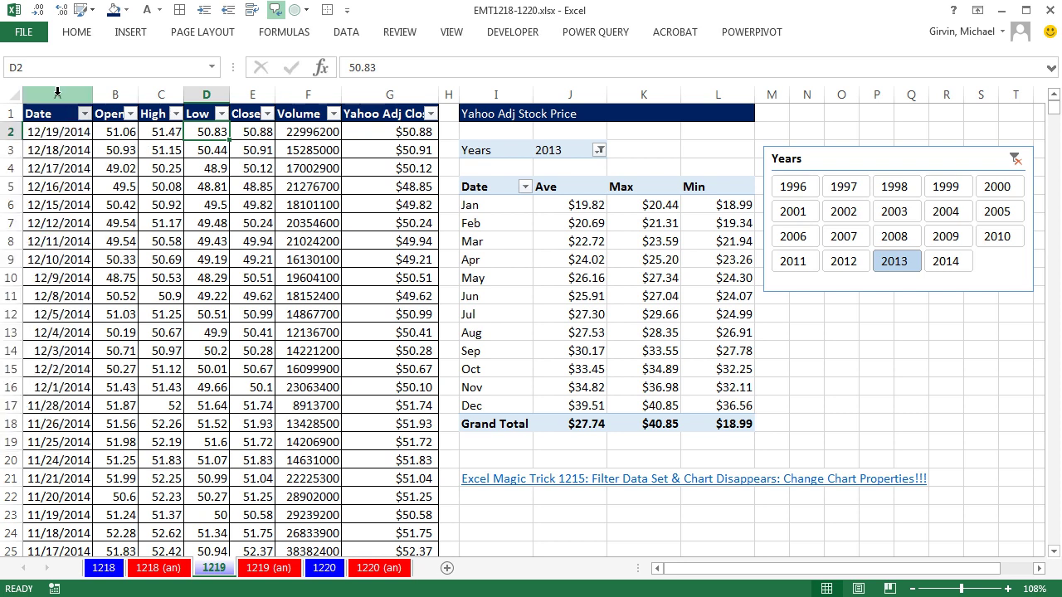
left_click(58, 92)
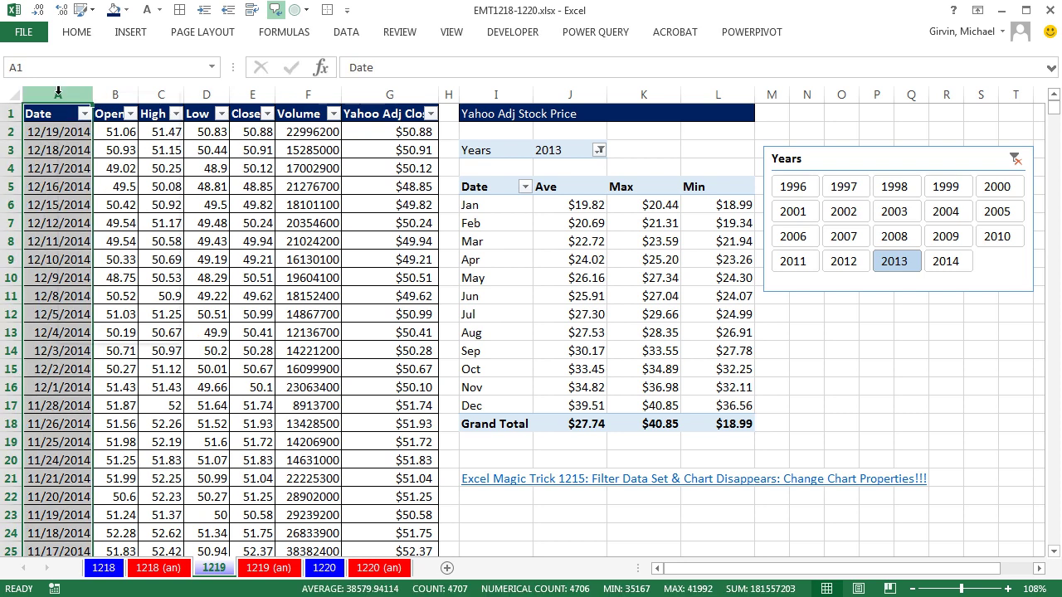
right_click(57, 92)
left_click(98, 213)
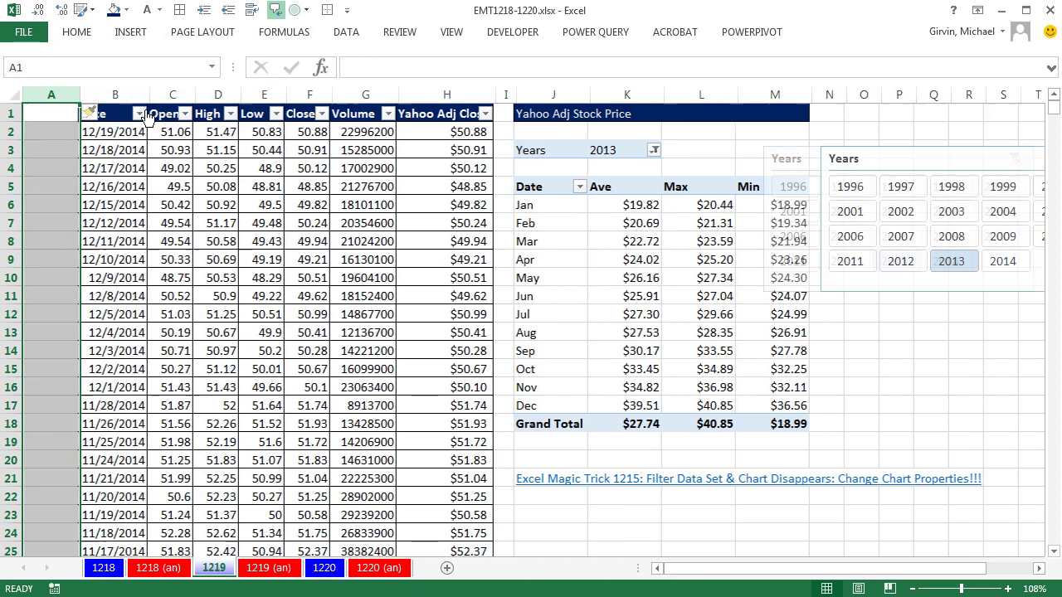
left_click_drag(81, 95, 119, 104)
Filter the data set's Date column to show only 2014
left_click(181, 113)
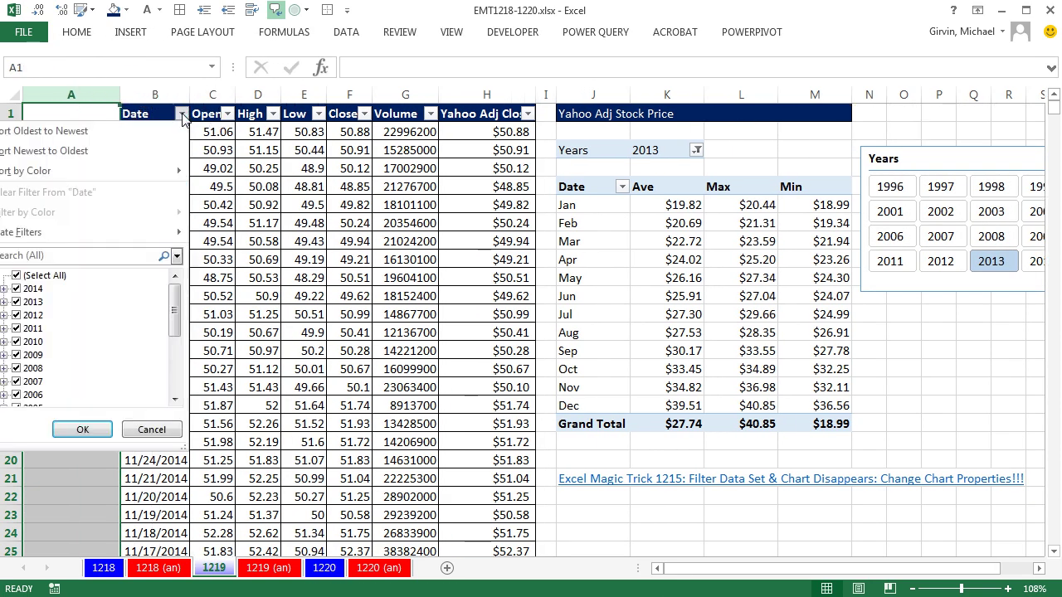
left_click(17, 275)
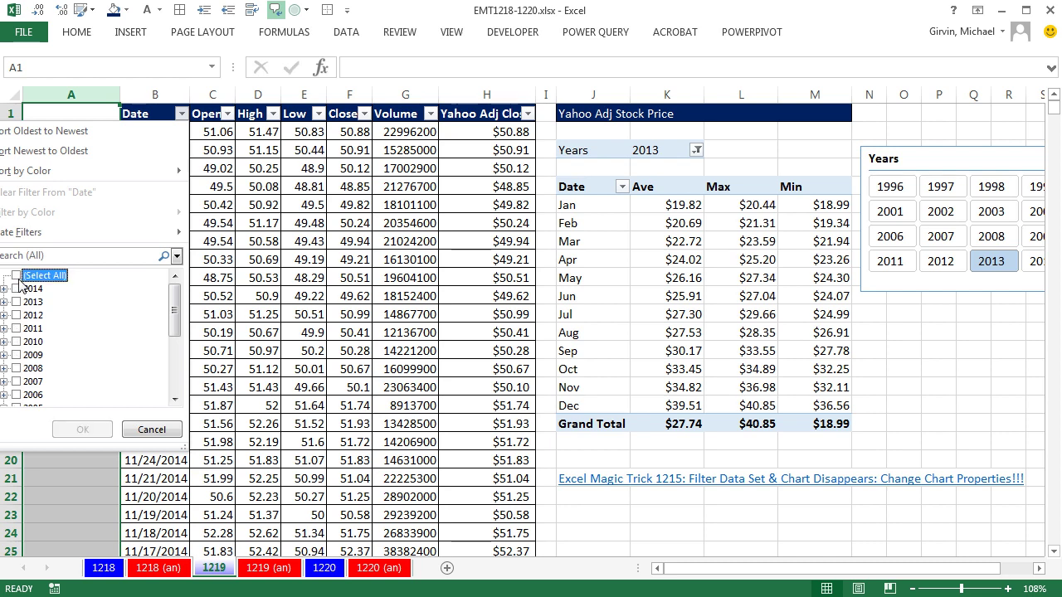
left_click(15, 289)
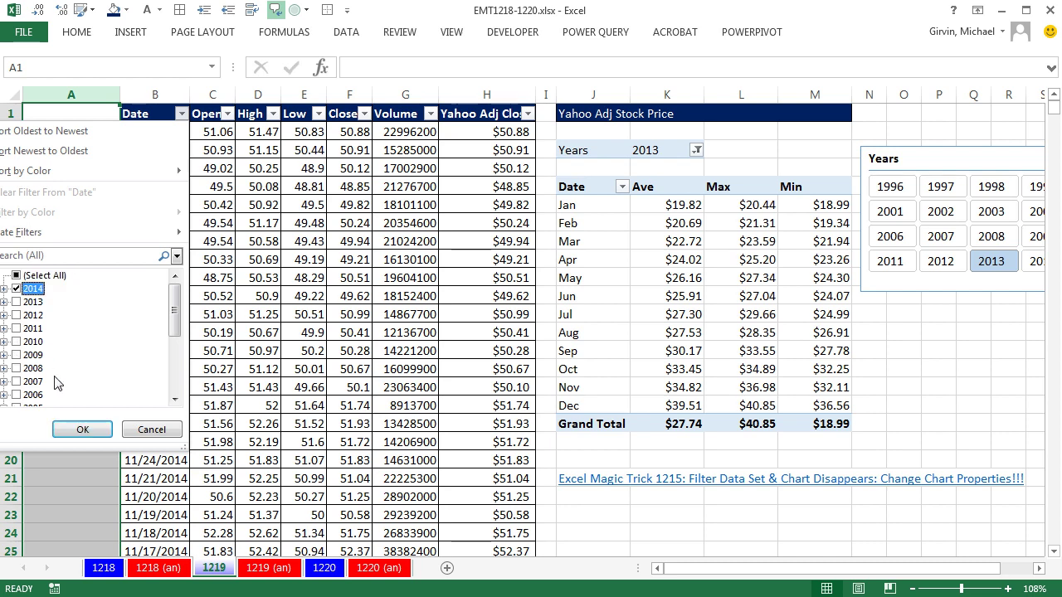
left_click(82, 430)
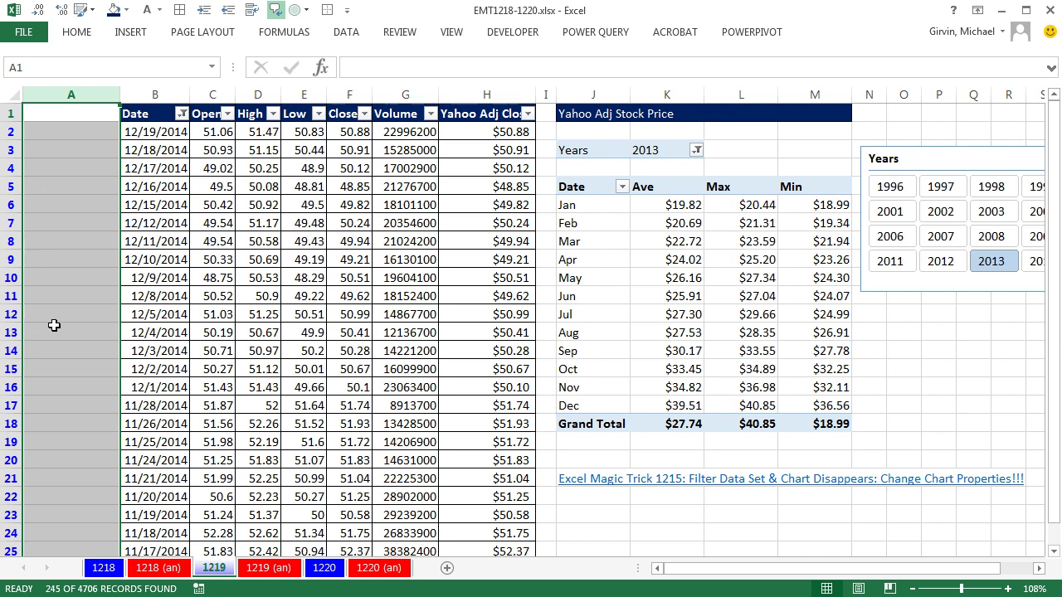
Switch the Date column filter from 2014 to only 2013, and undo that filter change
left_click(181, 117)
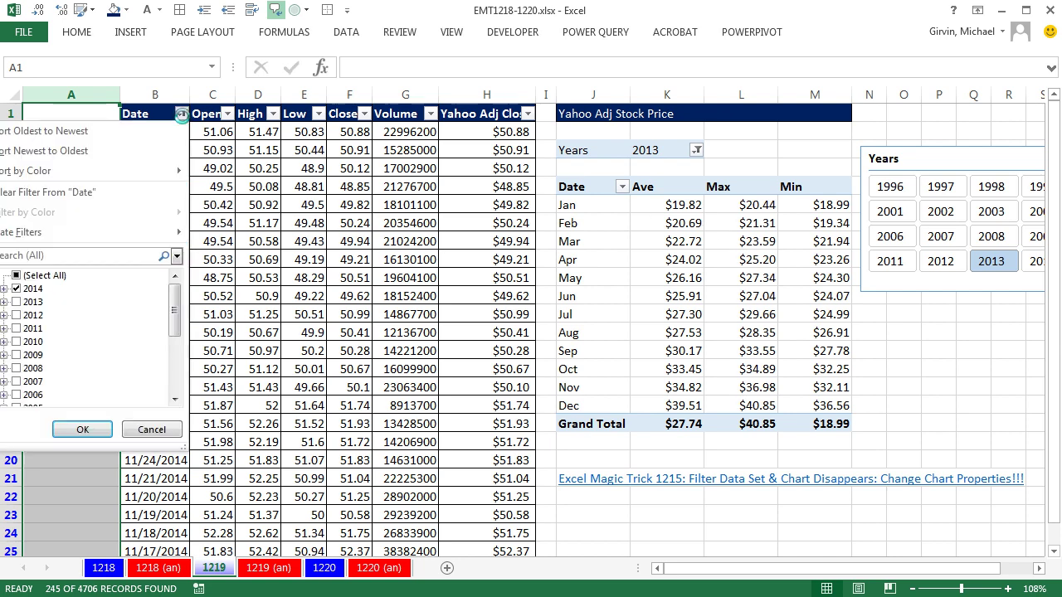
left_click(18, 289)
left_click(17, 302)
left_click(82, 429)
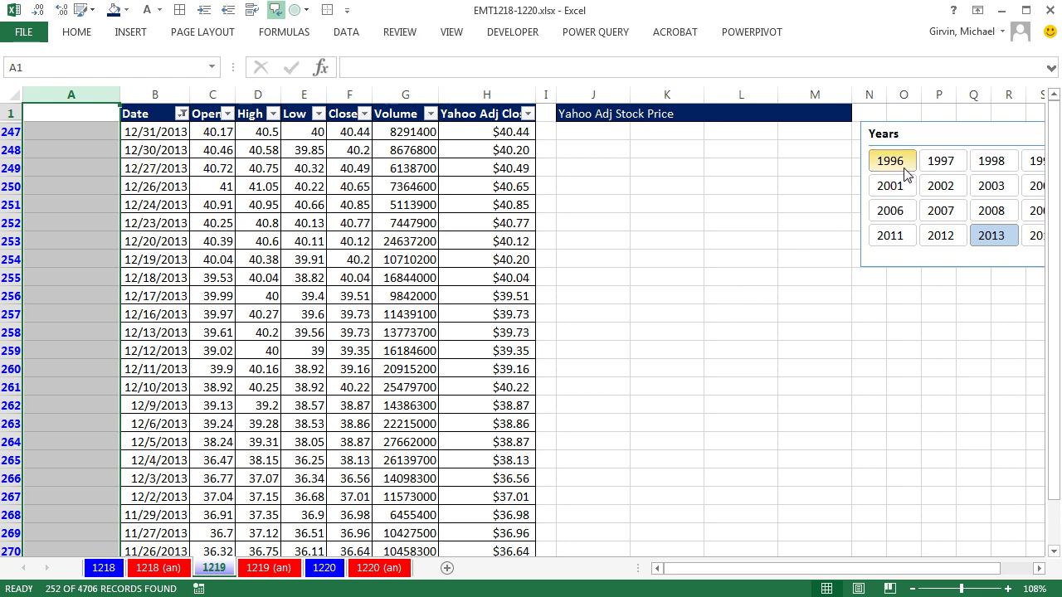
key("ctrl+z")
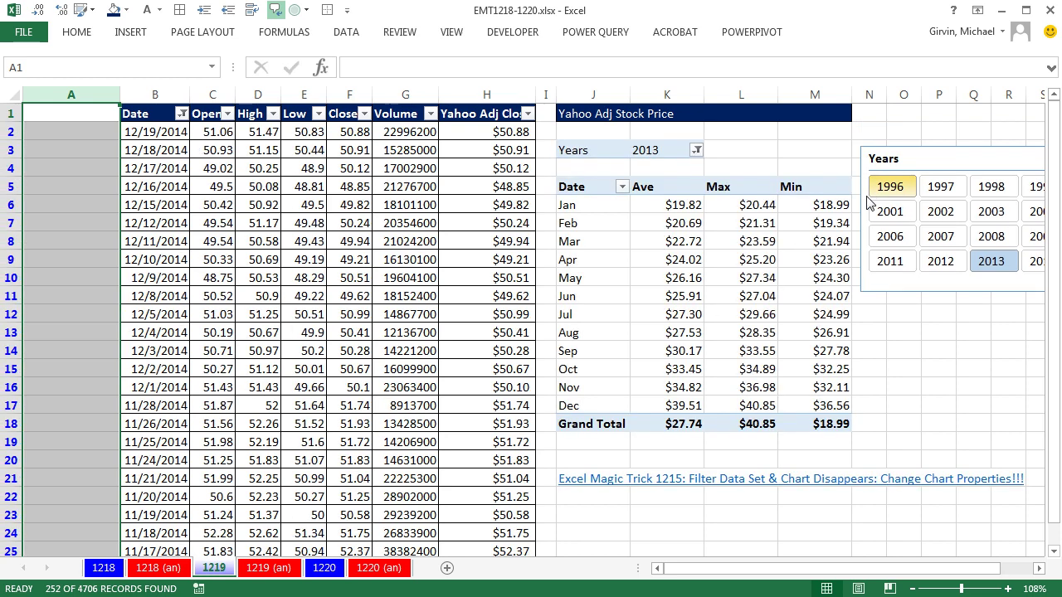
Move the titled PivotTable report in J1:M18 to cell A1 of a new sheet named PT
left_click(728, 240)
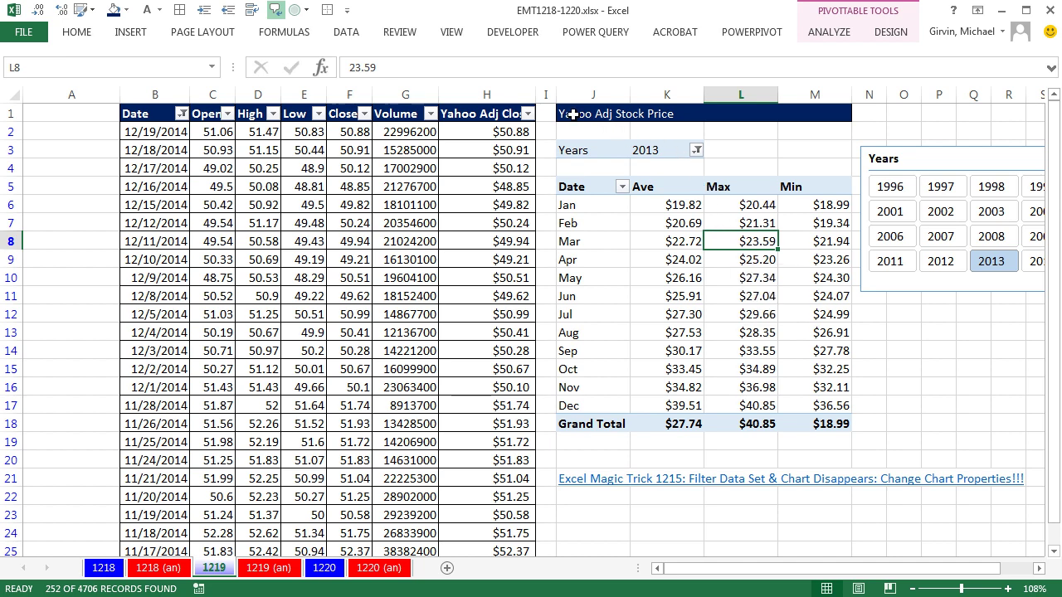
left_click_drag(572, 114, 821, 419)
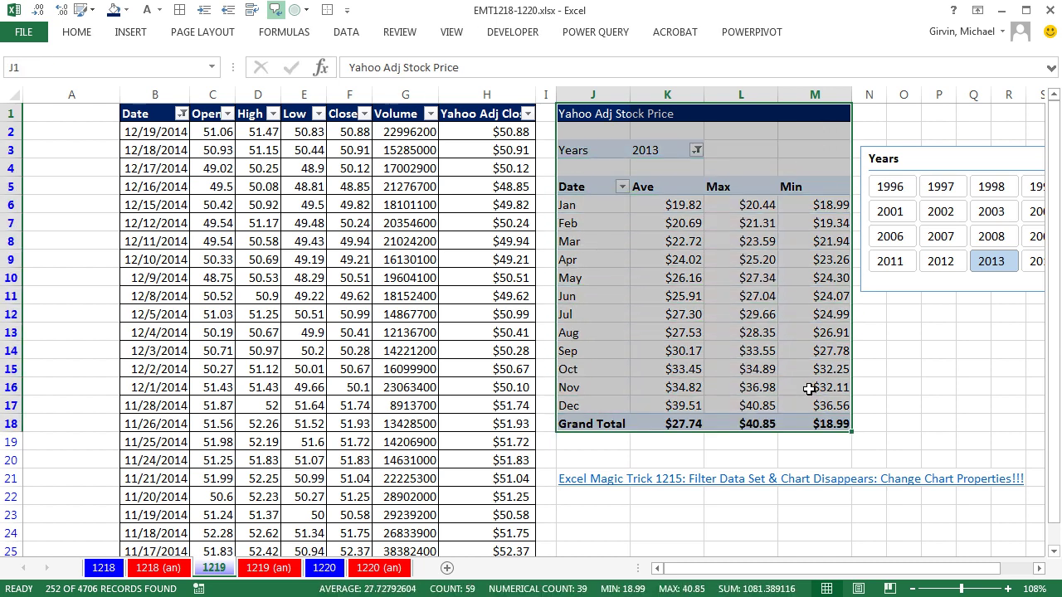
key("ctrl+x")
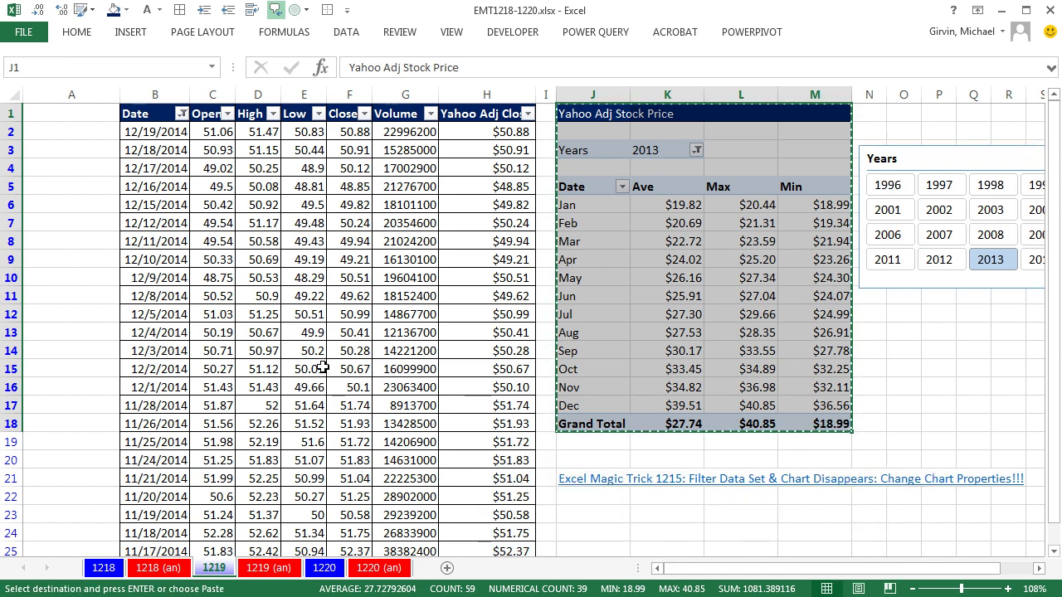
key("shift+F11")
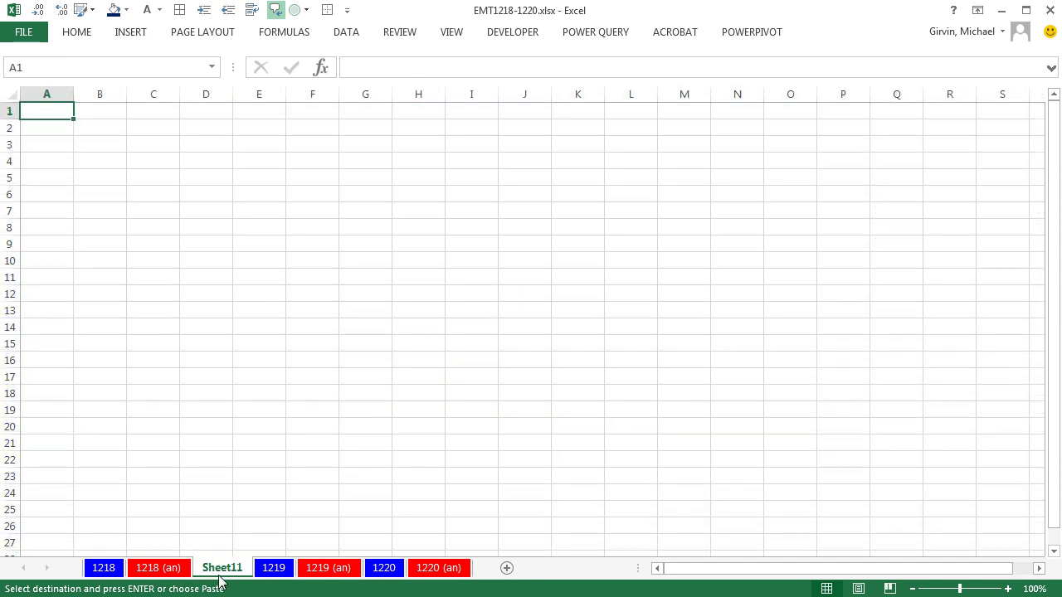
double_click(217, 568)
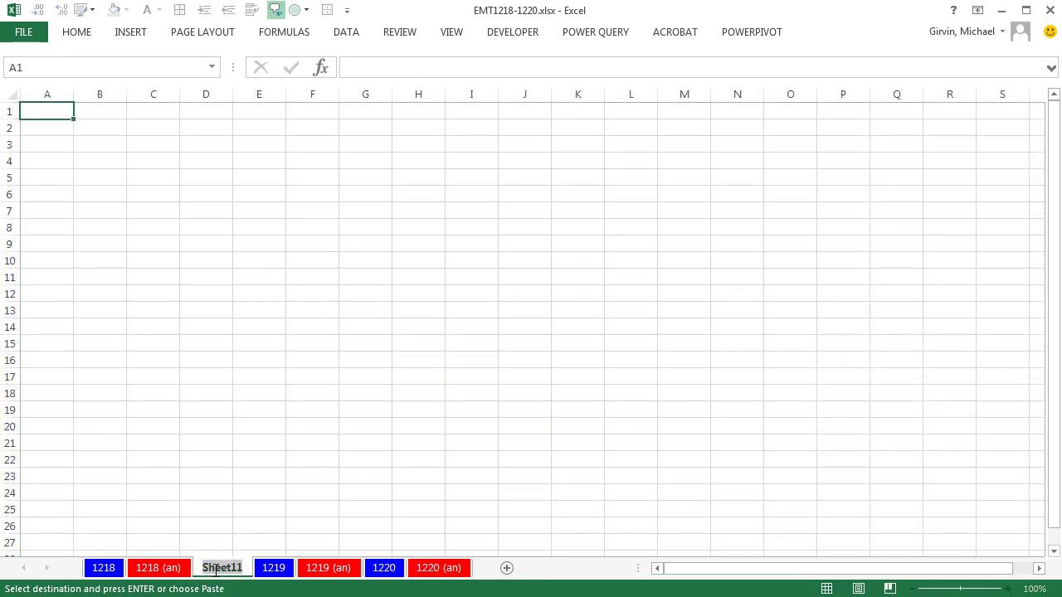
type("PT")
key("Return")
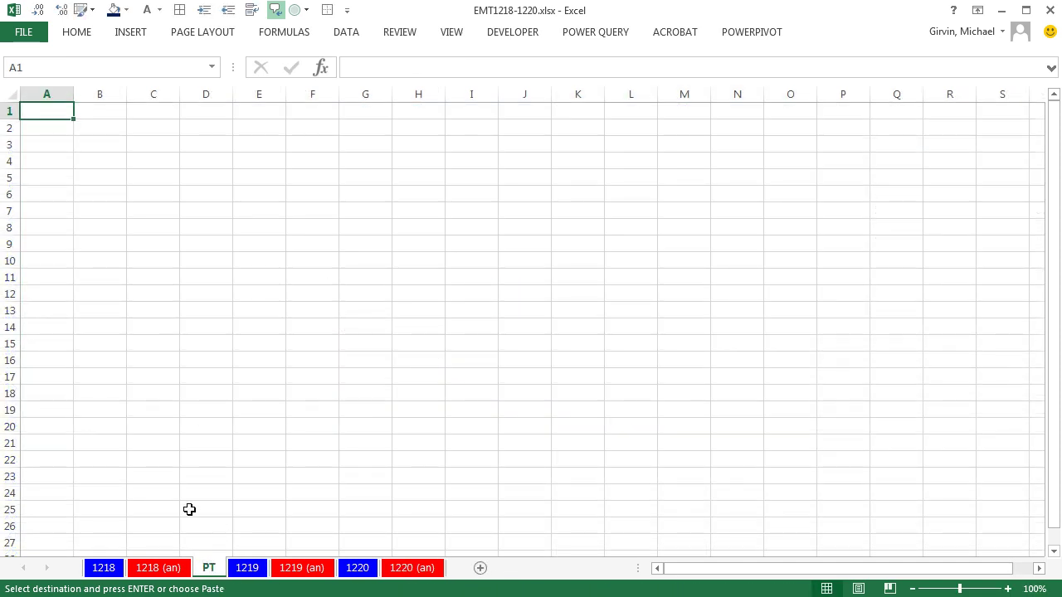
key("ctrl+v")
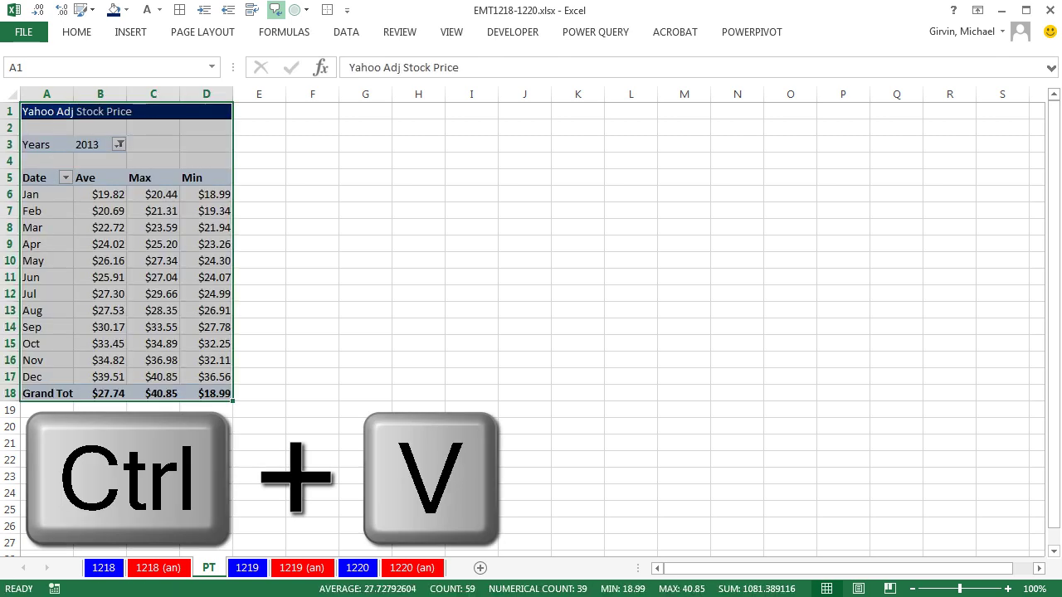
Copy the PivotTable report on sheet PT and paste it as a linked picture at cell J1 of sheet 1219
key("ctrl+c")
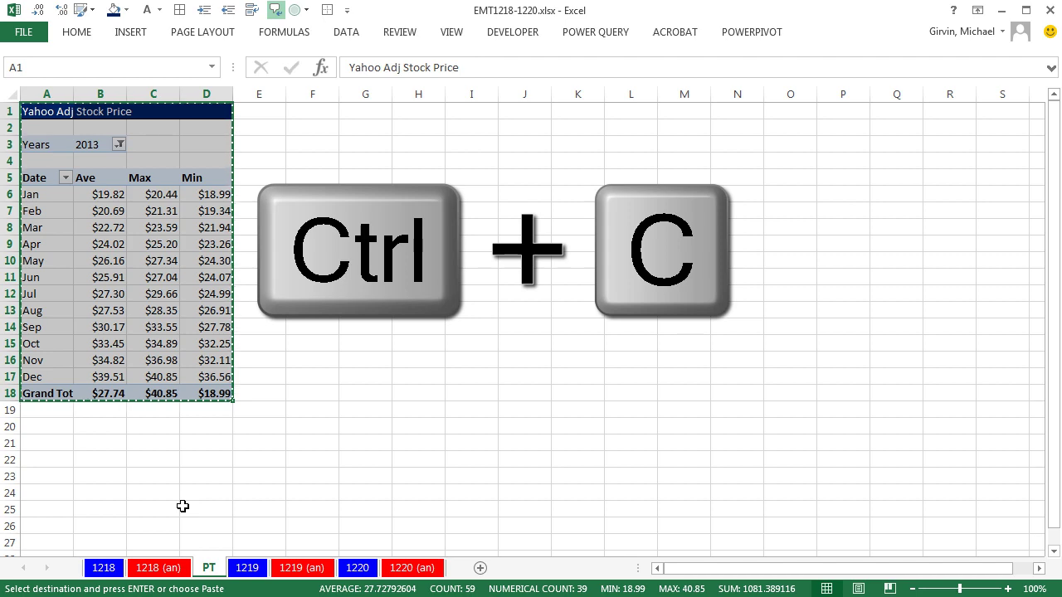
left_click(245, 568)
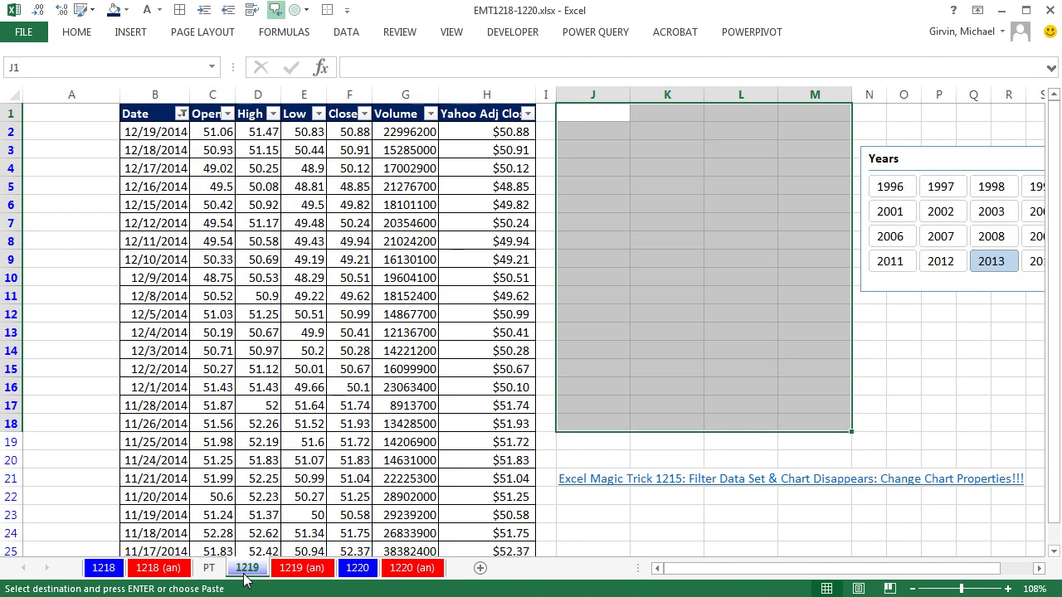
left_click(592, 111)
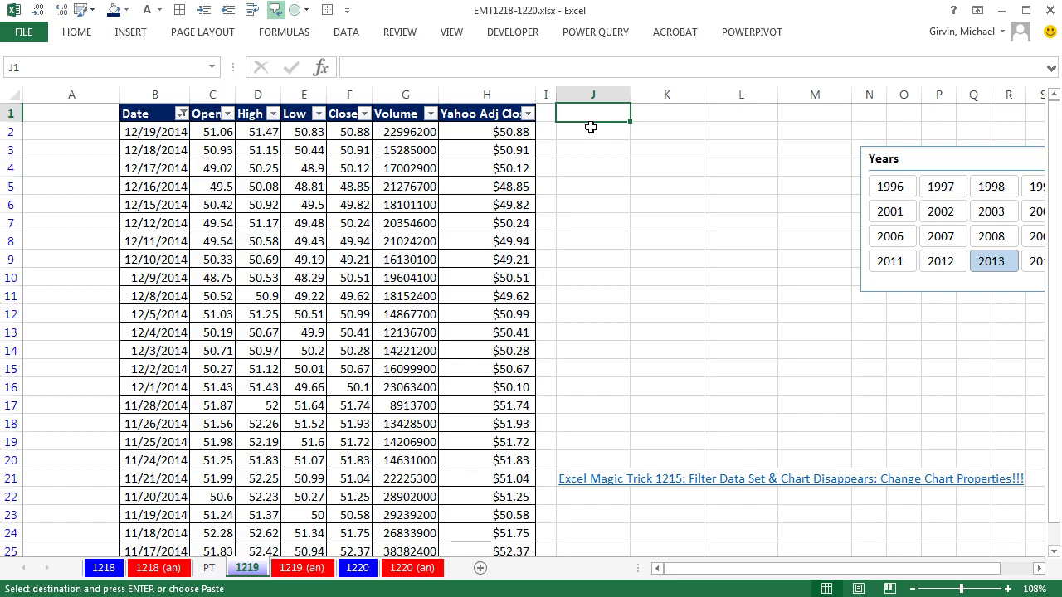
left_click(79, 33)
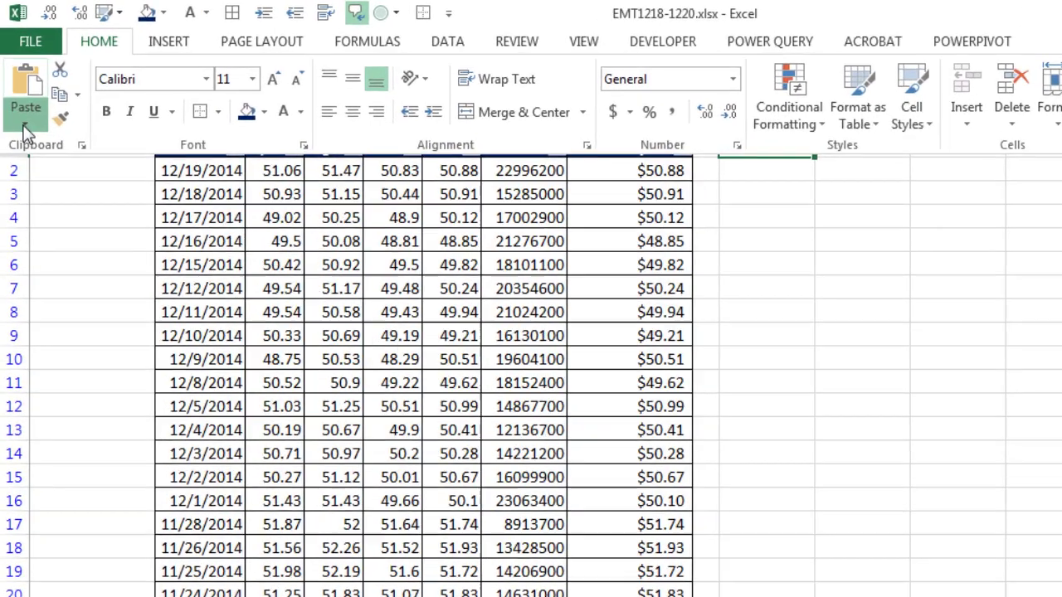
left_click(20, 94)
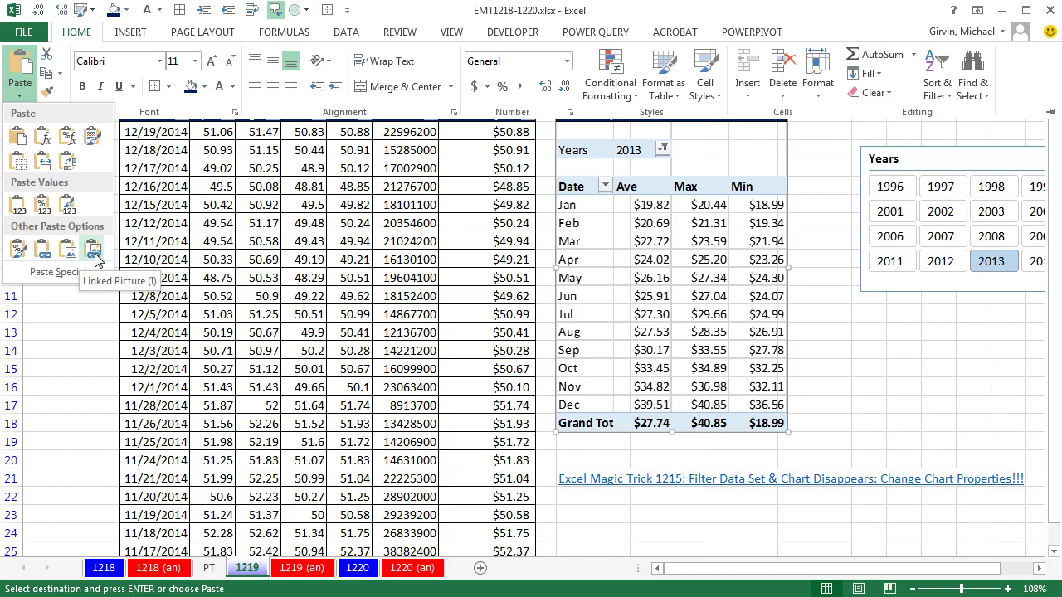
left_click(179, 475)
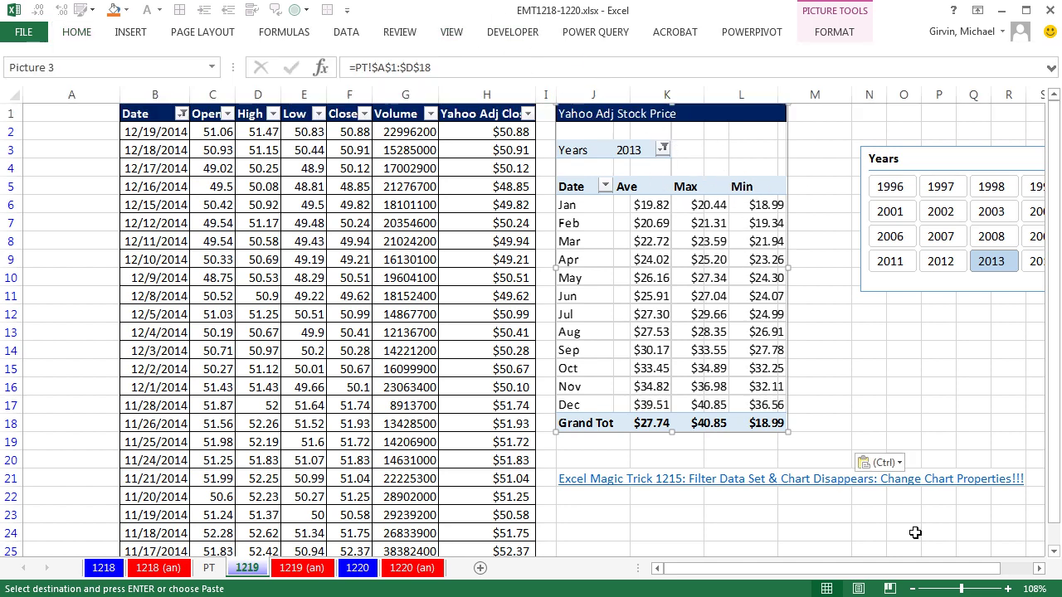
Switch the Years slicer through 2012 and 2011, ending with 2014 selected
left_click(1038, 568)
left_click(1038, 568)
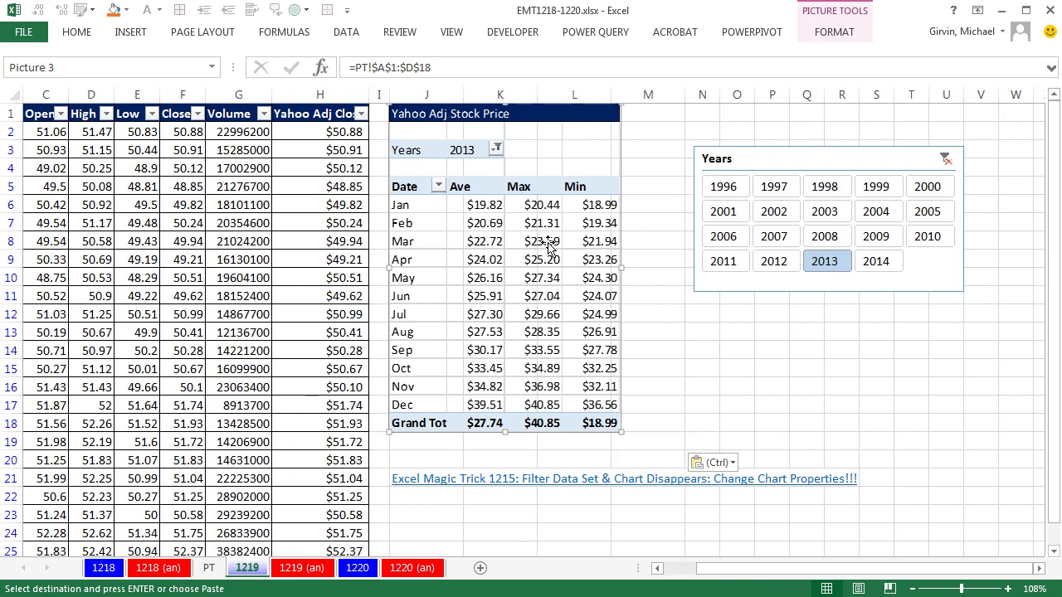
left_click(774, 263)
left_click(723, 262)
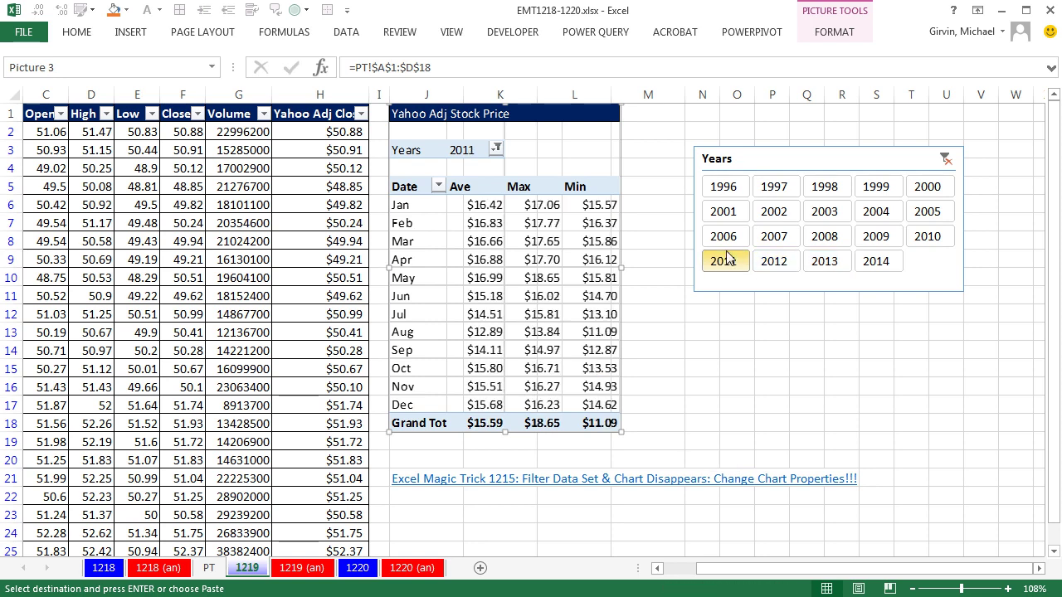
left_click(876, 264)
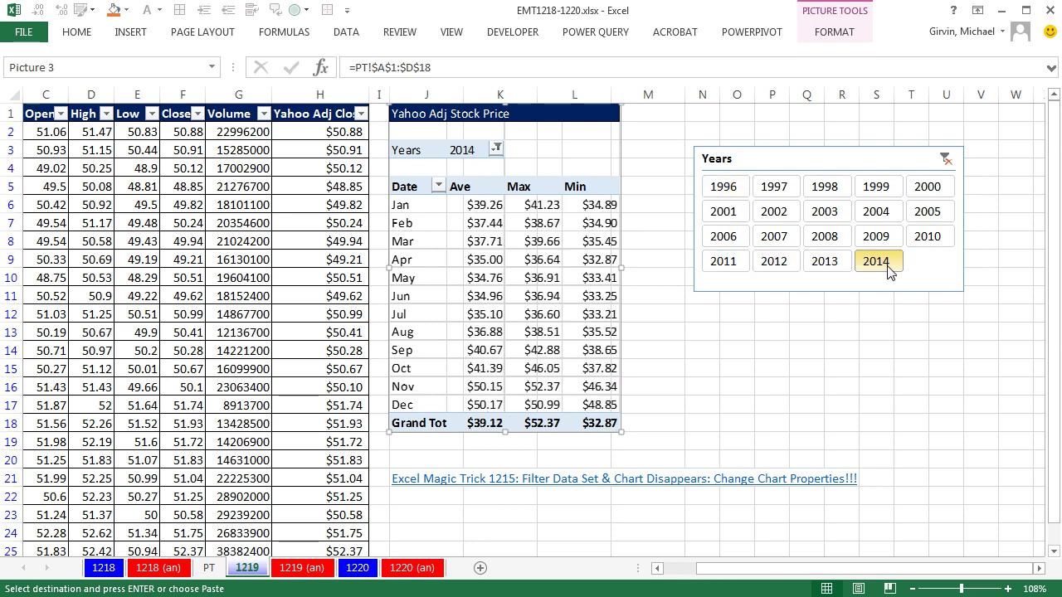
Clear the copy selection on sheet PT and compare the PivotTable there with its linked picture on sheet 1219
left_click(215, 568)
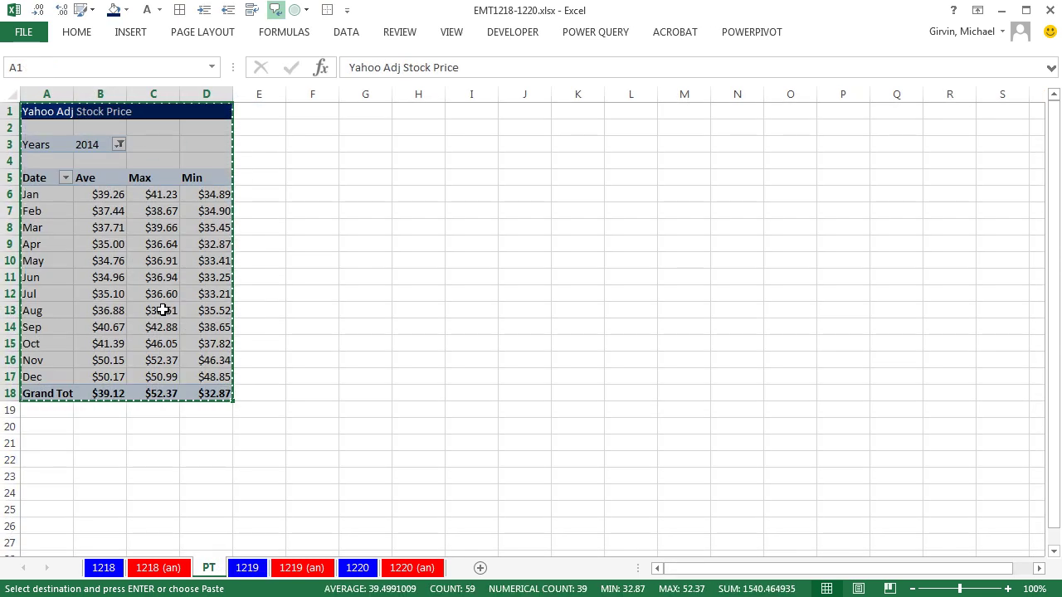
key("Escape")
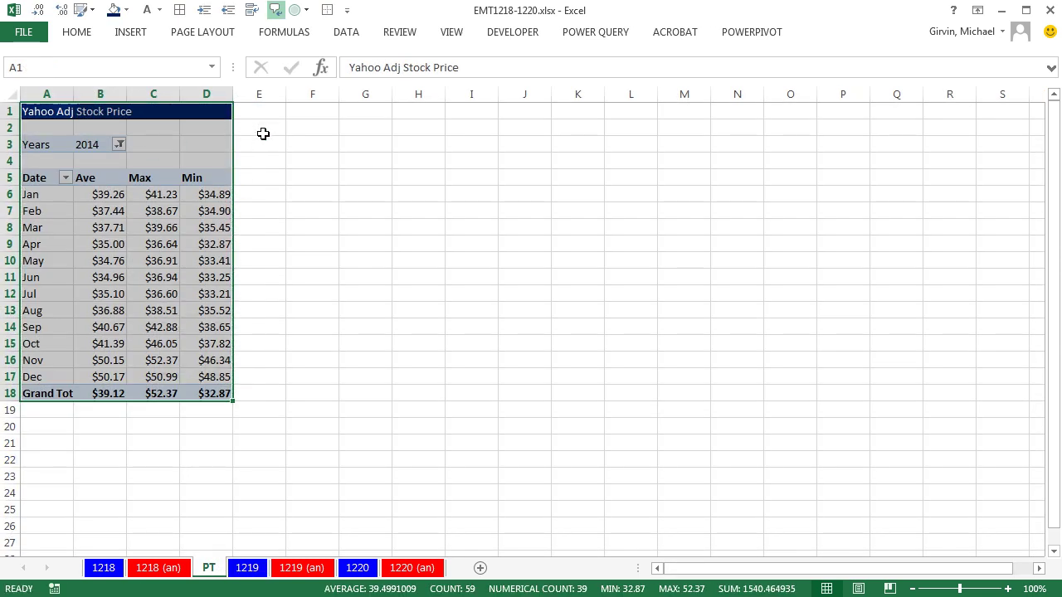
left_click(247, 569)
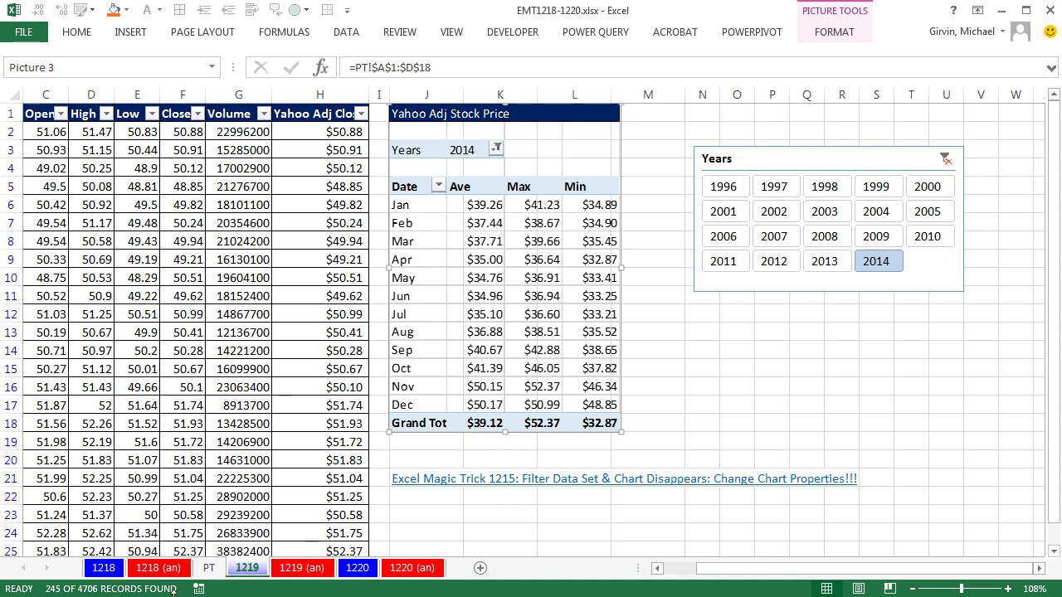
left_click(208, 568)
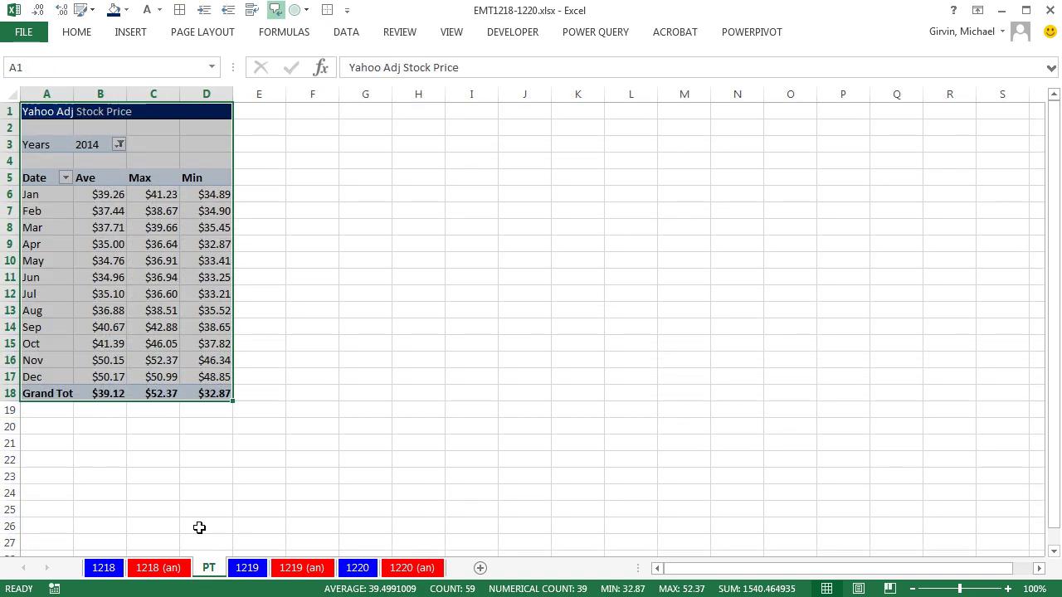
Widen column A on sheet PT so the full Grand Total label fits, and return to sheet 1219
left_click(57, 95)
left_click_drag(73, 96, 91, 97)
left_click(106, 426)
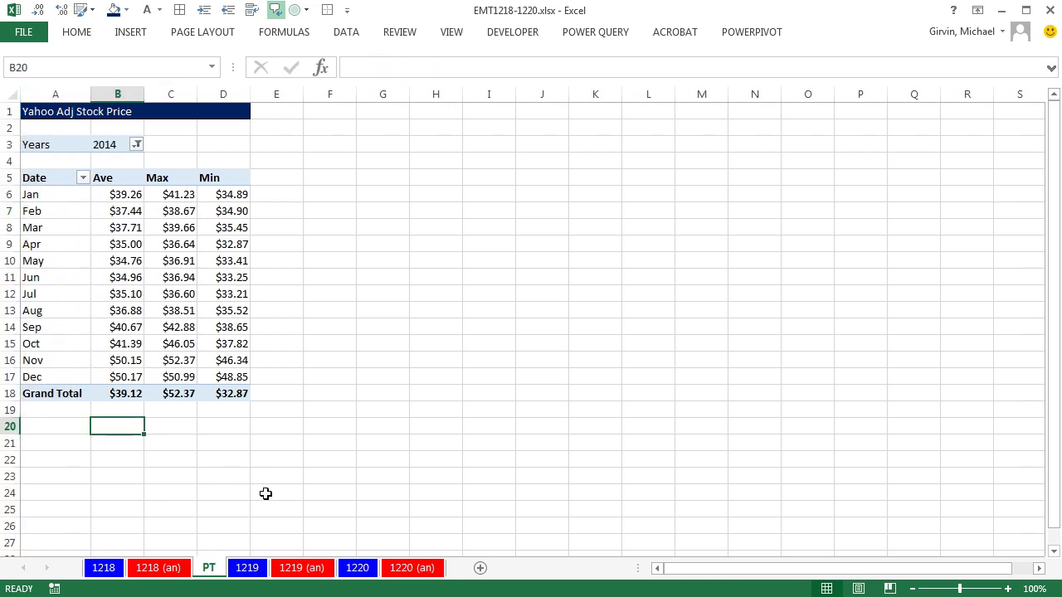
left_click(246, 567)
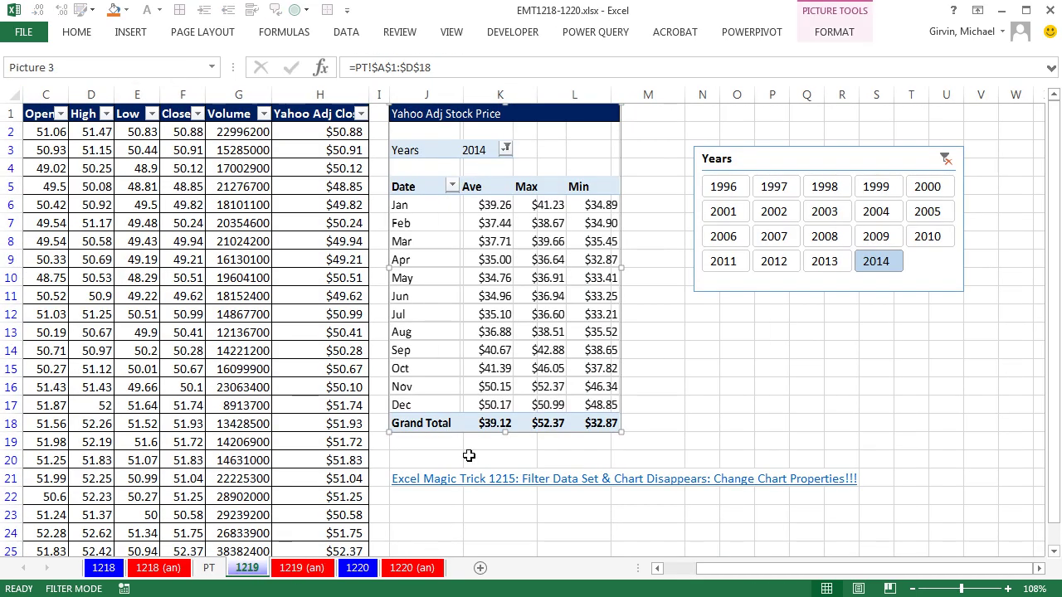
Give the linked picture on sheet 1219 a solid white fill and reposition it near cell J1
left_click_drag(499, 175, 514, 191)
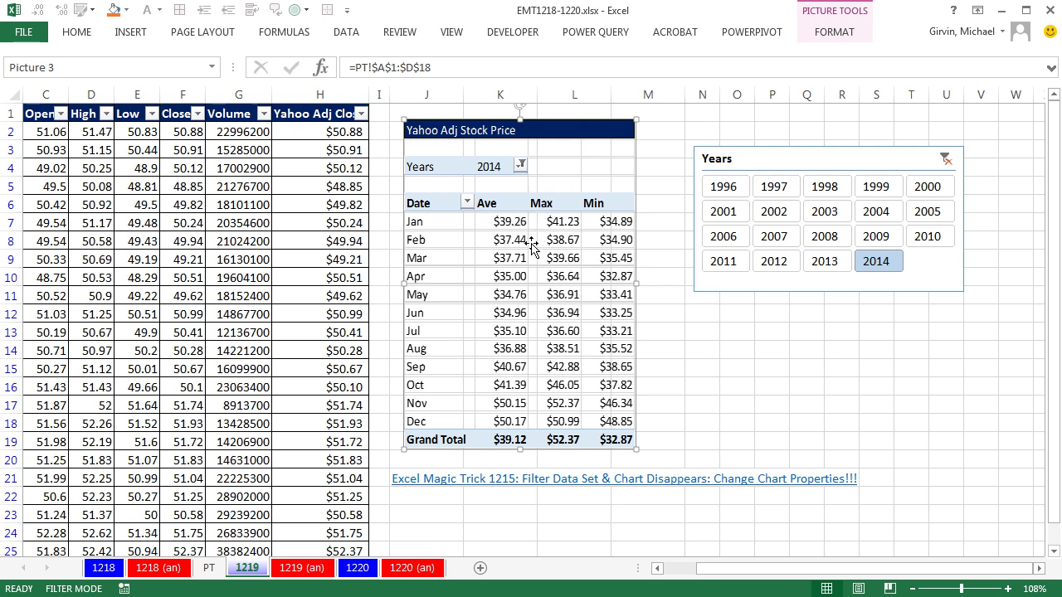
key("ctrl+1")
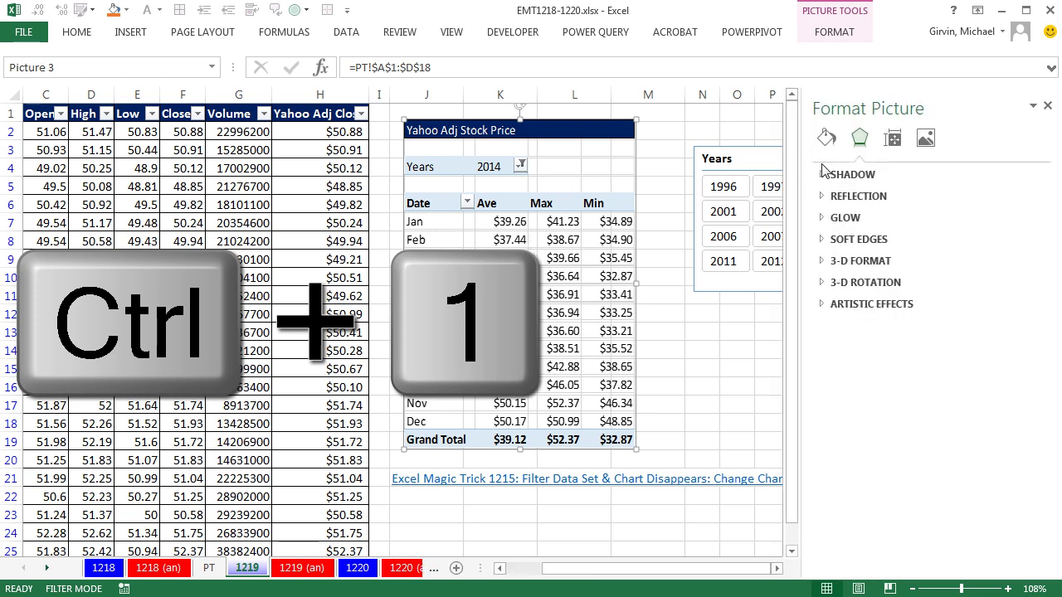
left_click(827, 139)
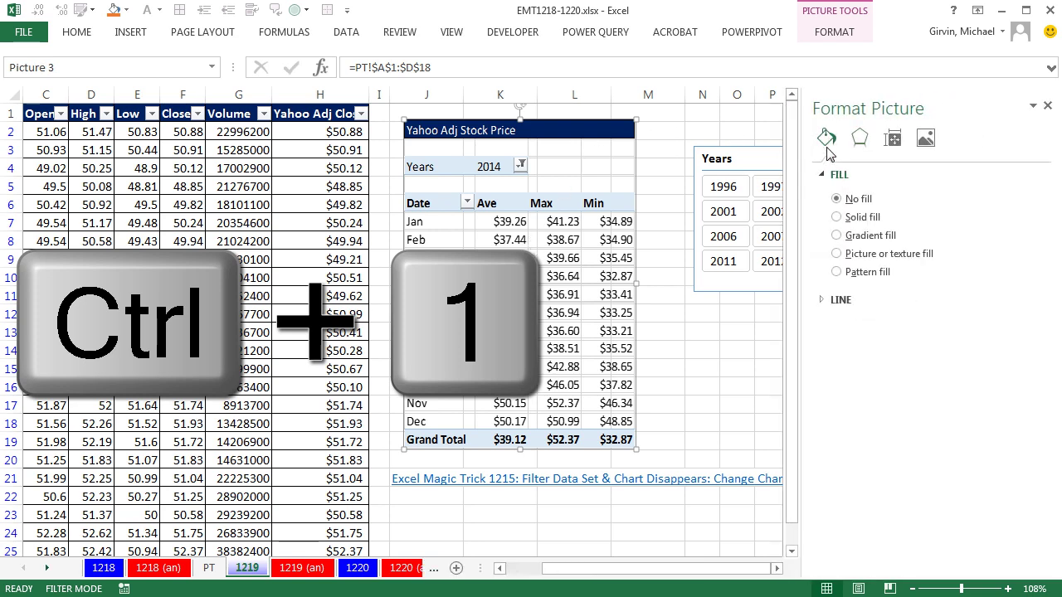
left_click(838, 218)
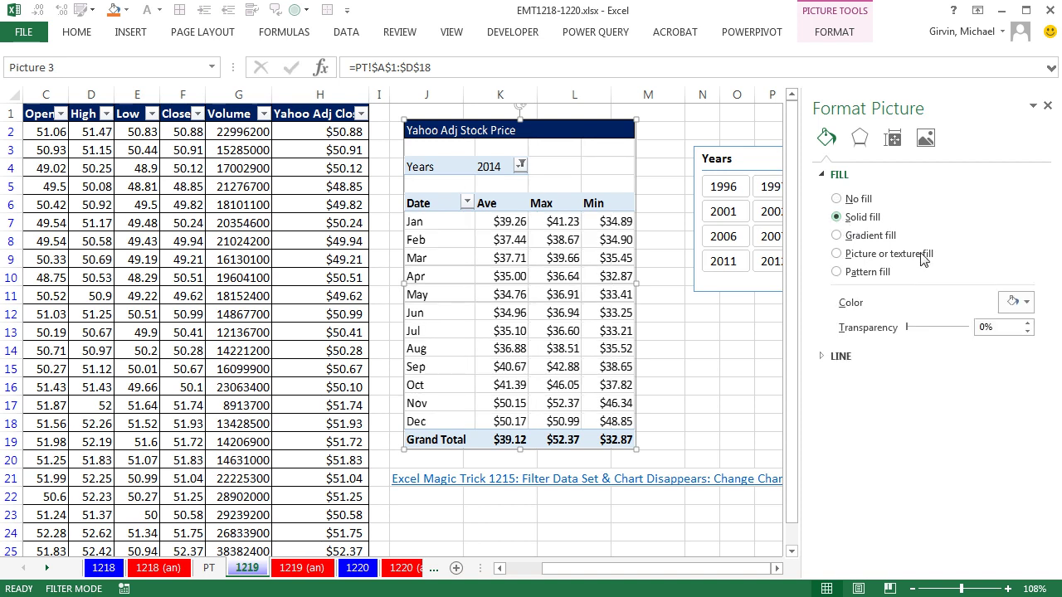
left_click(1026, 303)
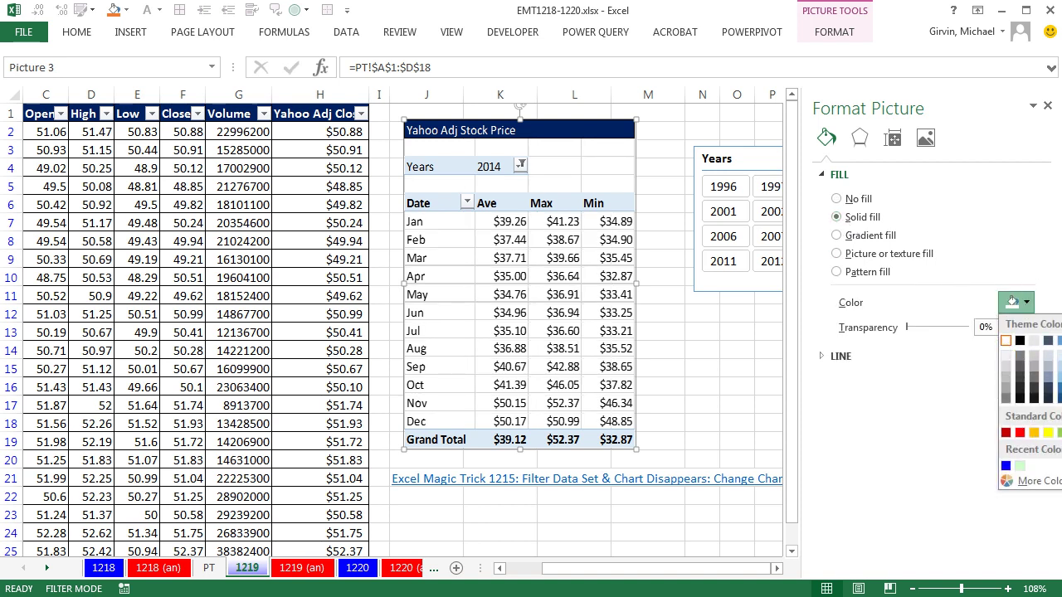
left_click(1009, 344)
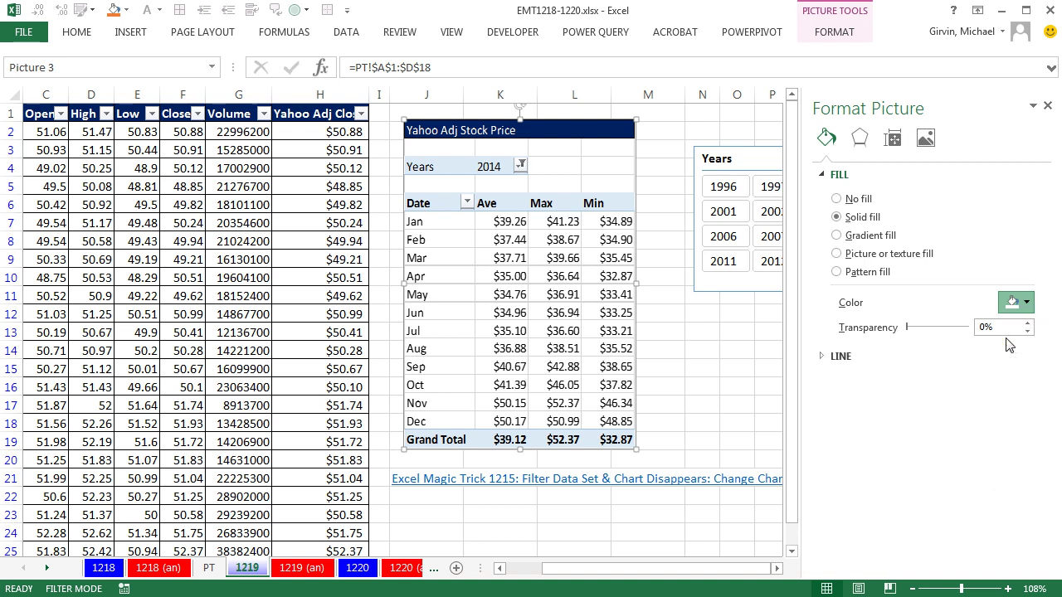
mouse_move(572, 218)
left_mouse_down()
mouse_move(602, 208)
mouse_move(561, 203)
left_mouse_up()
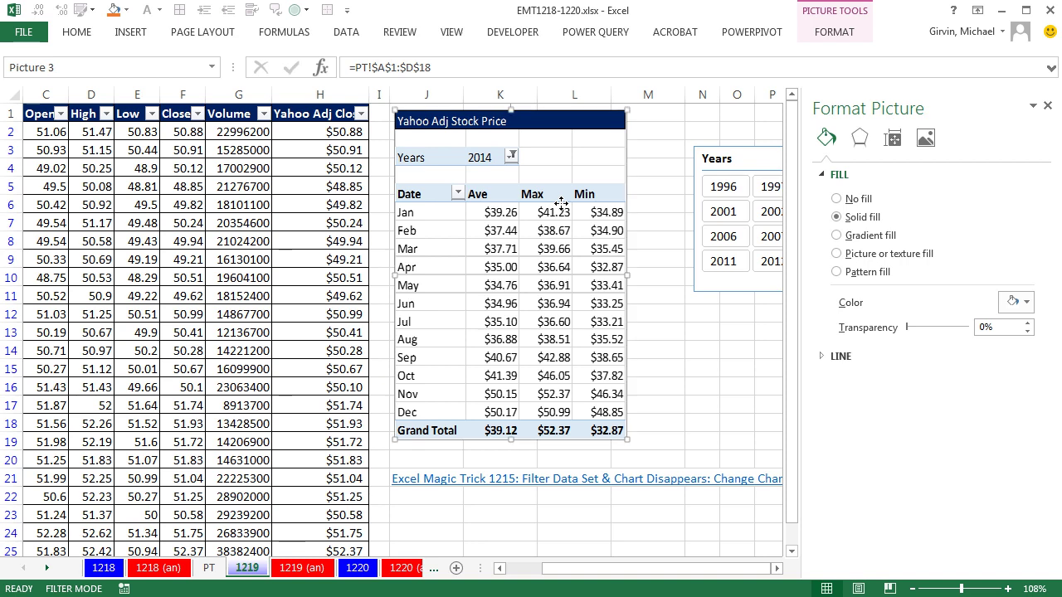
Set the linked picture's positioning property to Don't move or size with cells
left_click(893, 139)
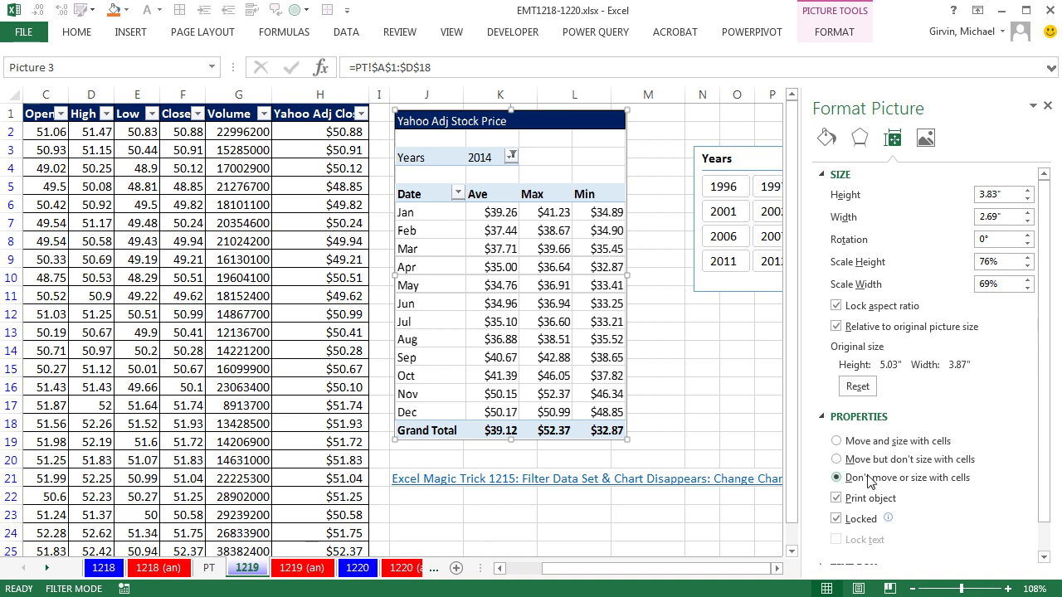
left_click(836, 440)
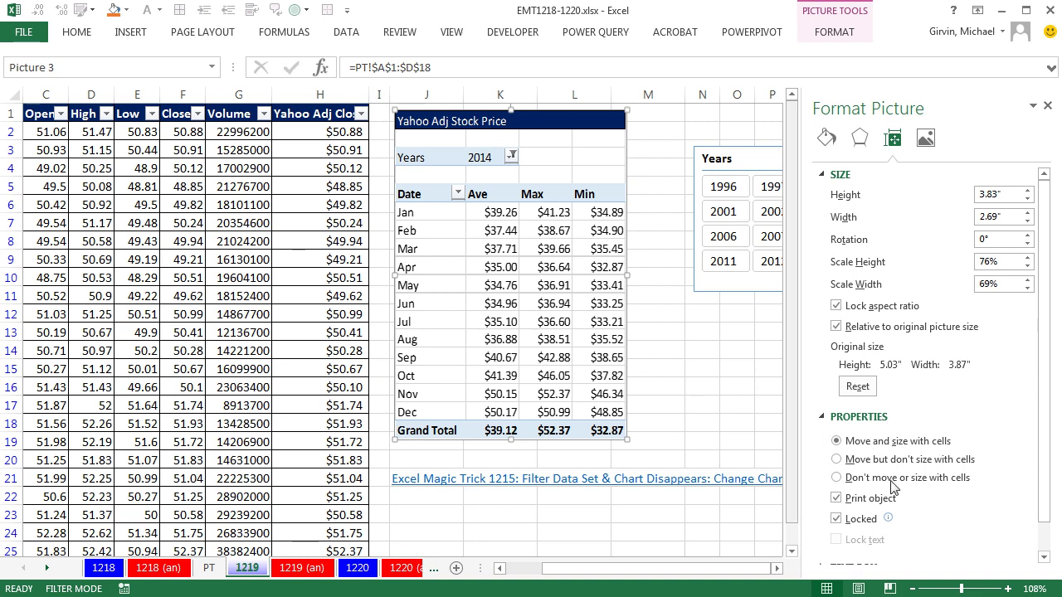
left_click(838, 460)
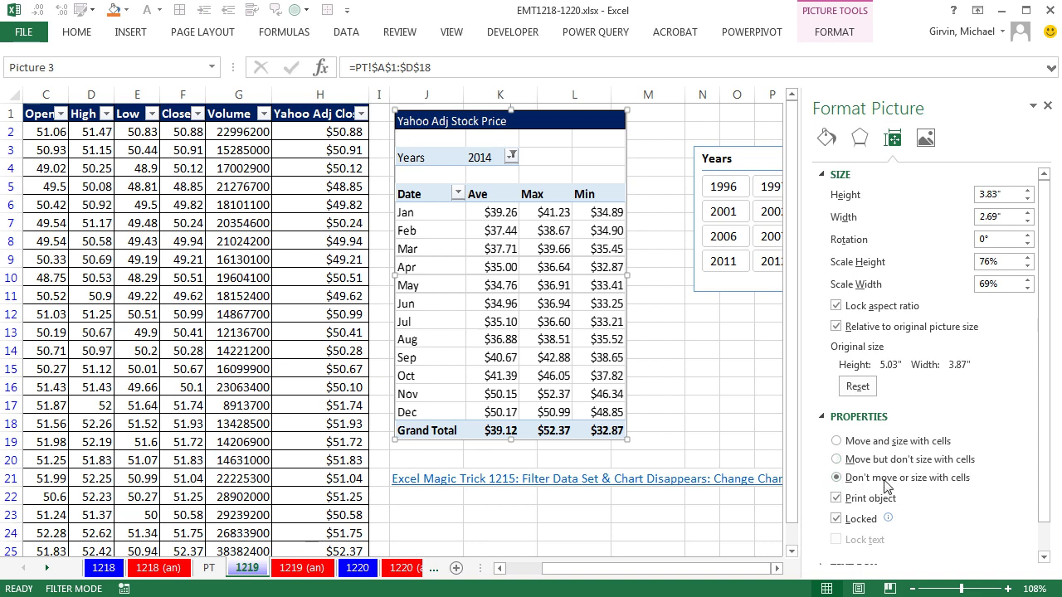
Compare the positioning properties of the Years slicer with those of the linked picture
left_click(720, 162)
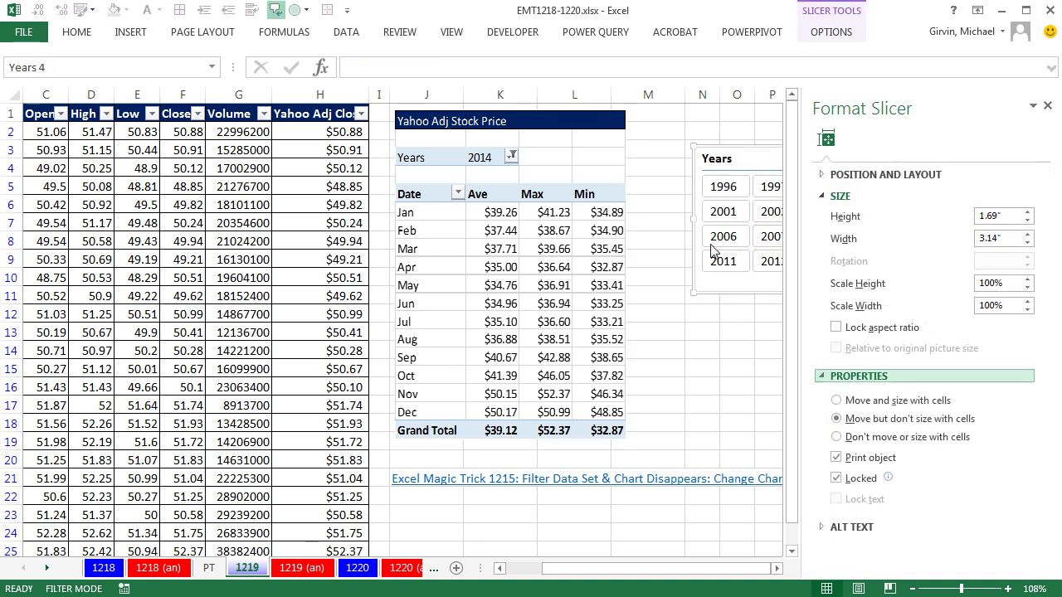
left_click(582, 170)
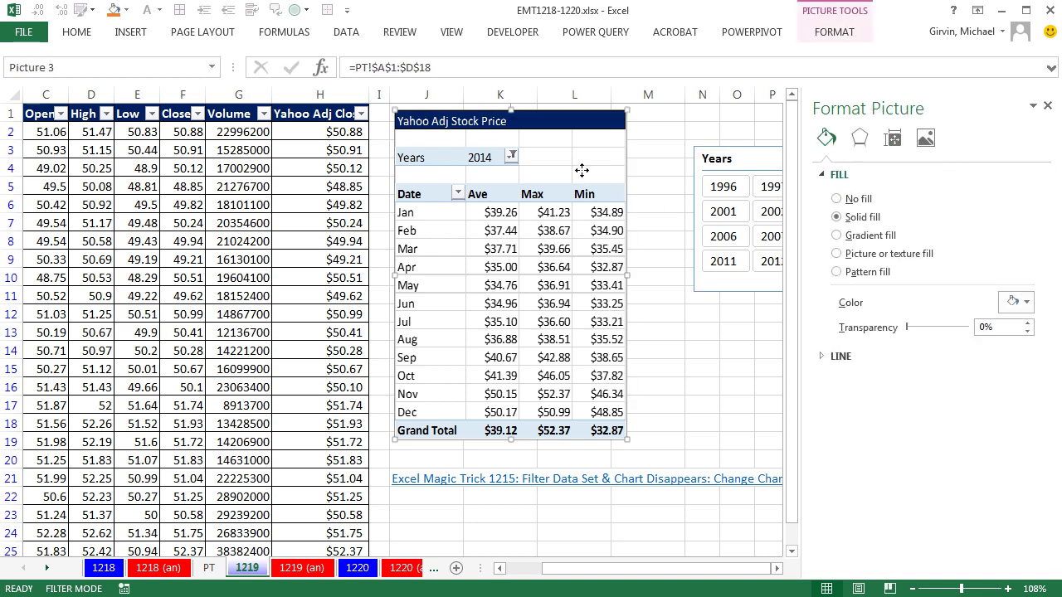
left_click(893, 139)
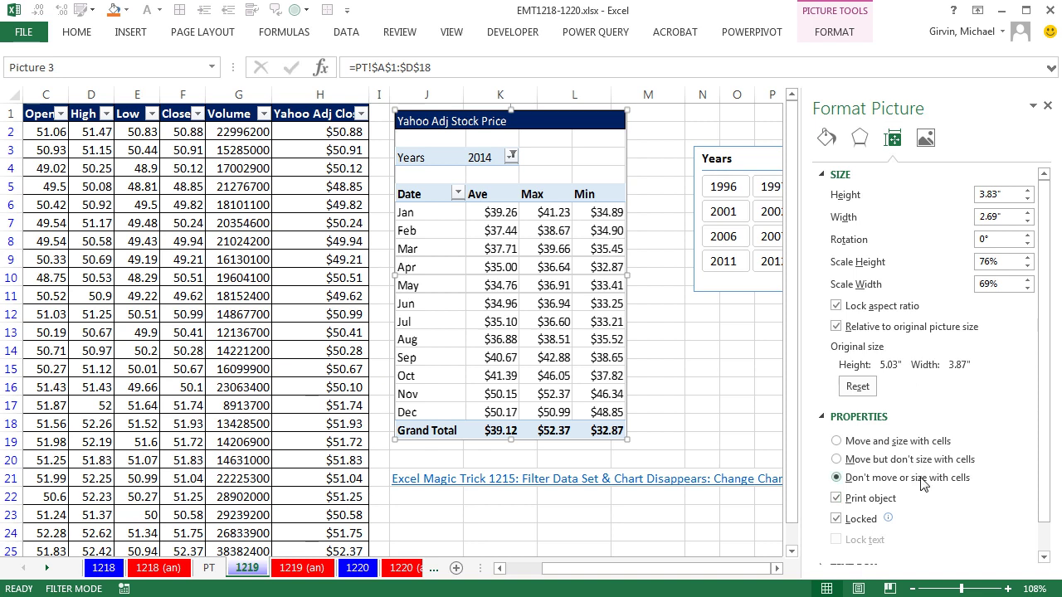
Filter the data set's Date column to 2013 only, and close the formatting pane
left_click(678, 402)
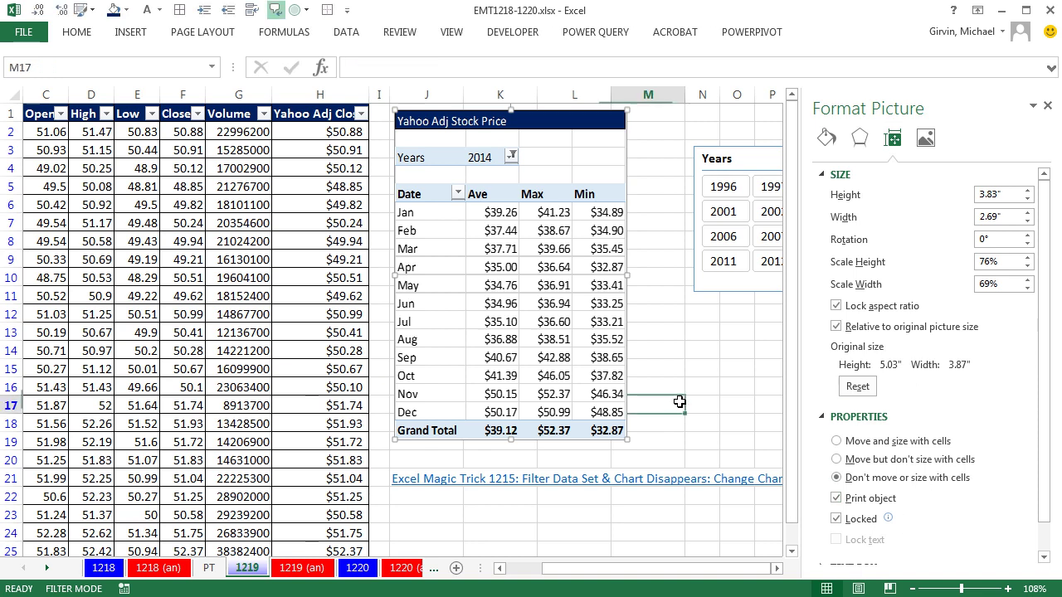
left_click(255, 187)
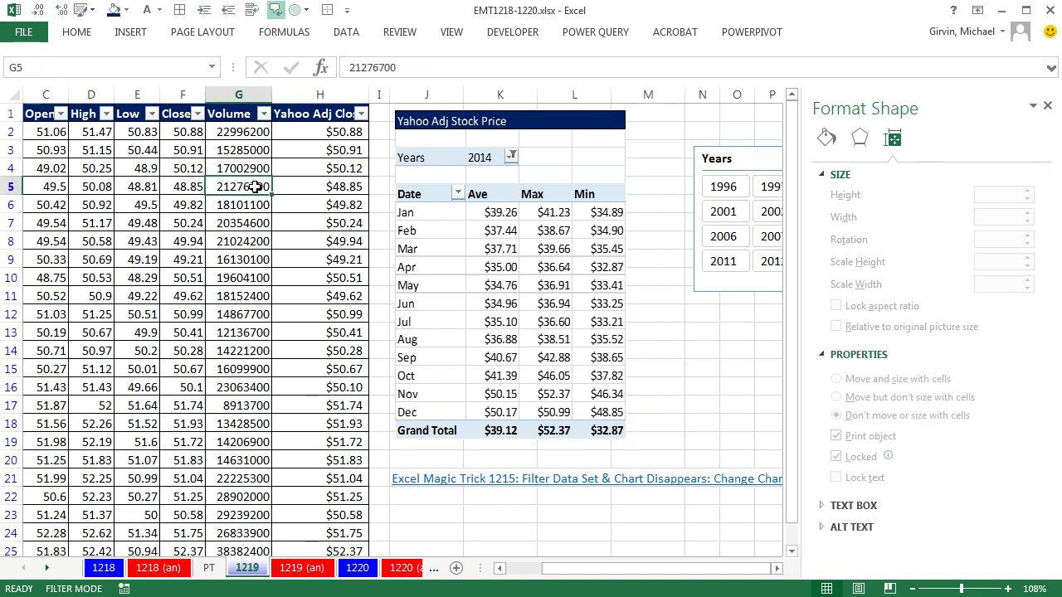
left_click(46, 113)
key("ctrl+Home")
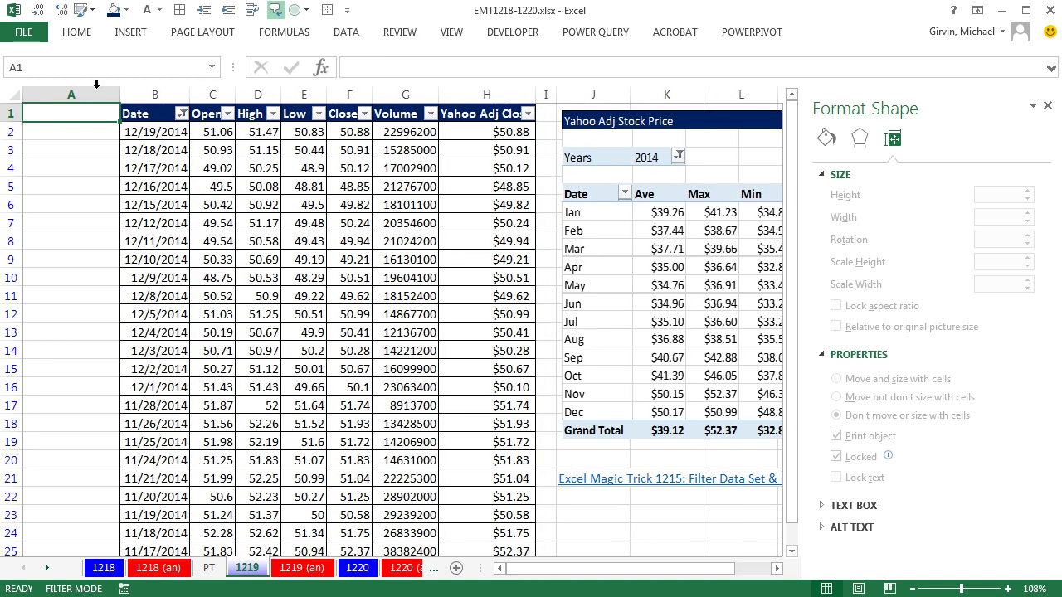
left_click(182, 114)
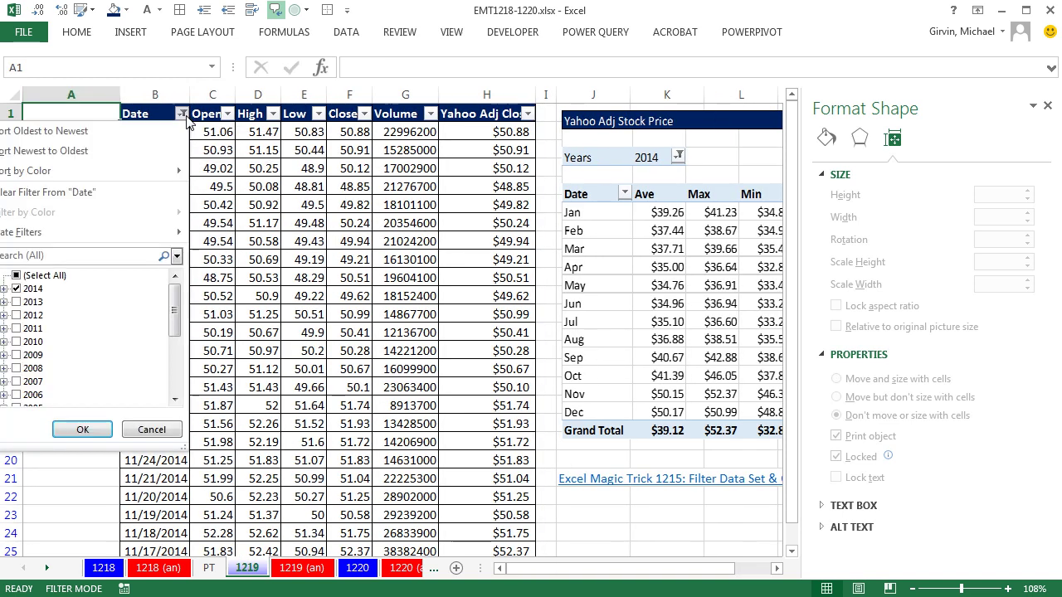
left_click(17, 289)
left_click(17, 302)
left_click(82, 429)
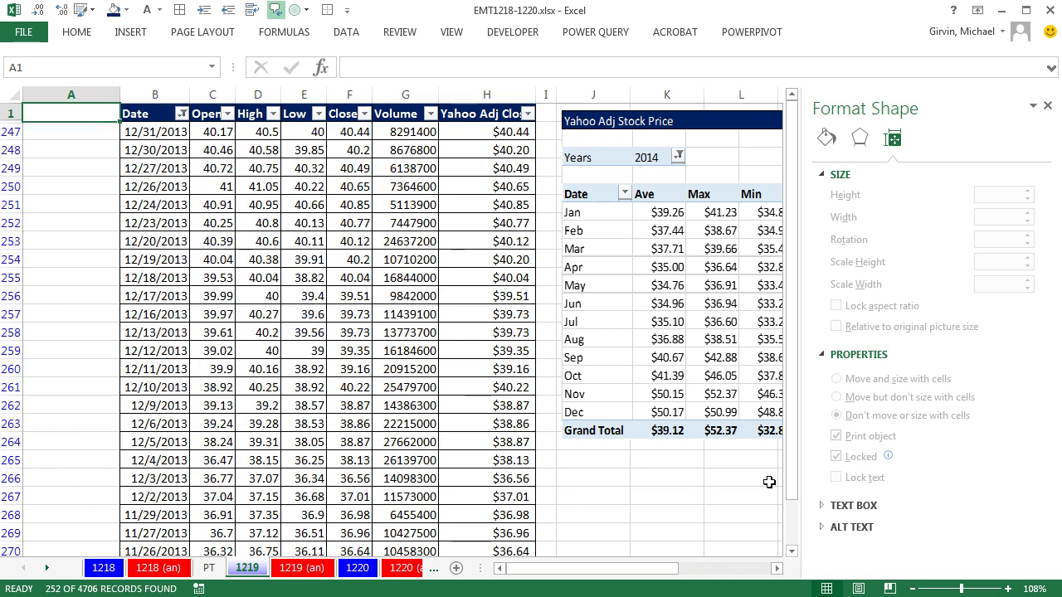
left_click(1047, 105)
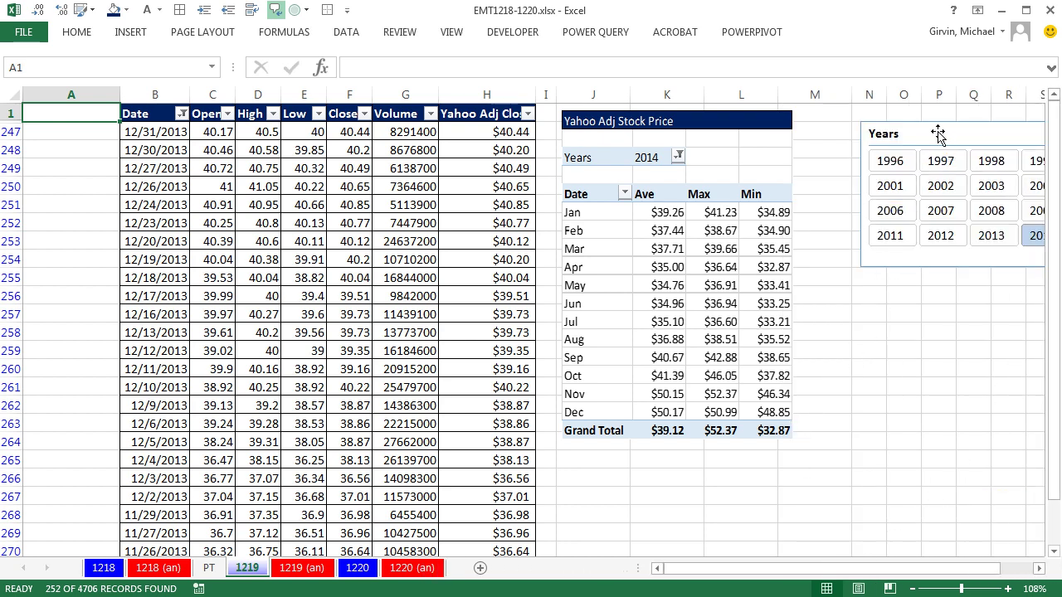
Move the linked picture over the data set and back beside it across columns J to M
left_click(705, 257)
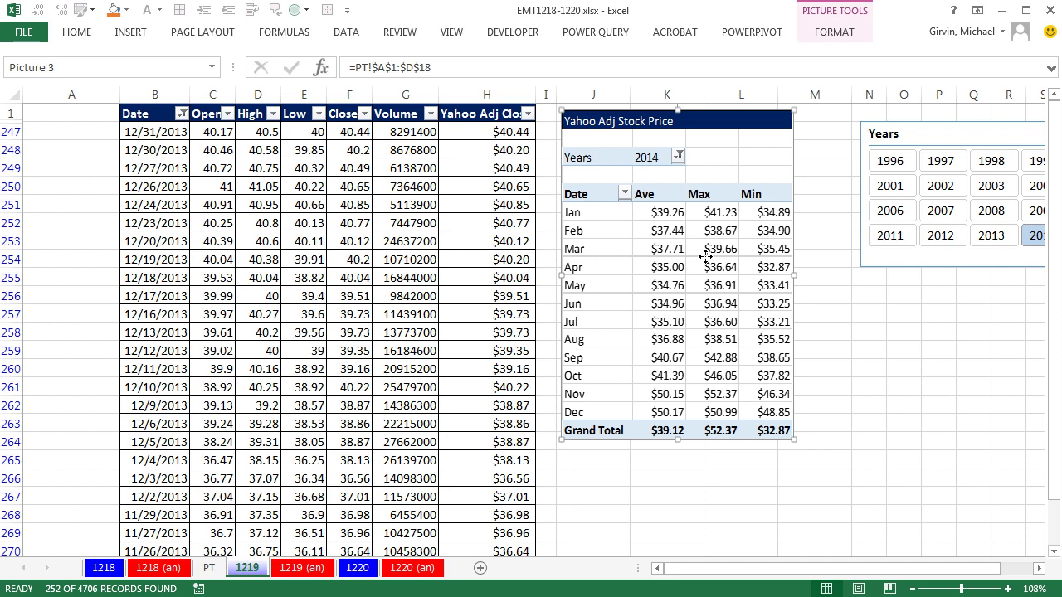
left_click_drag(674, 256, 333, 385)
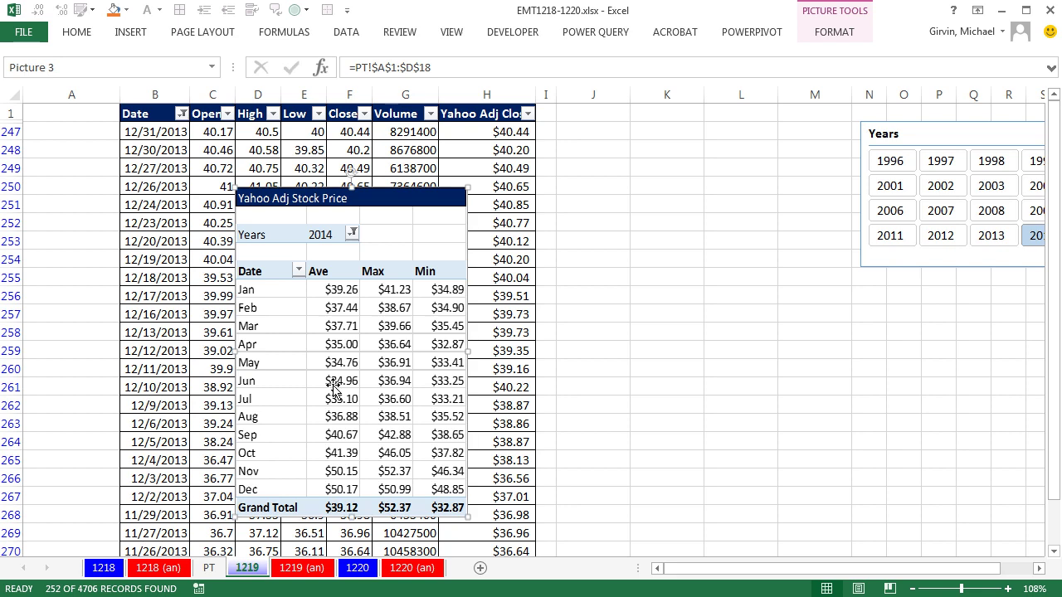
left_click_drag(332, 386, 664, 310)
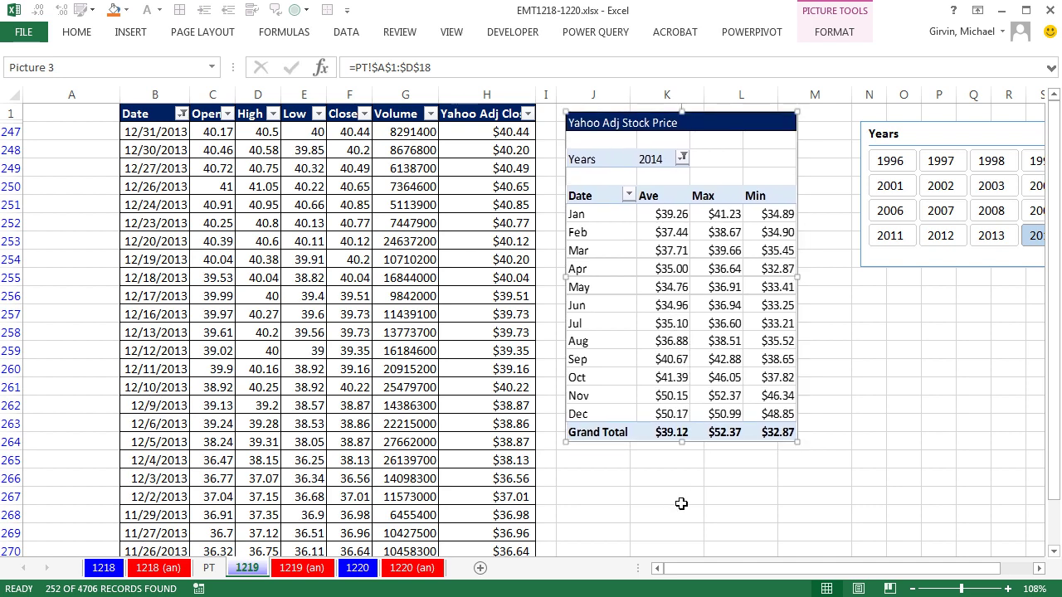